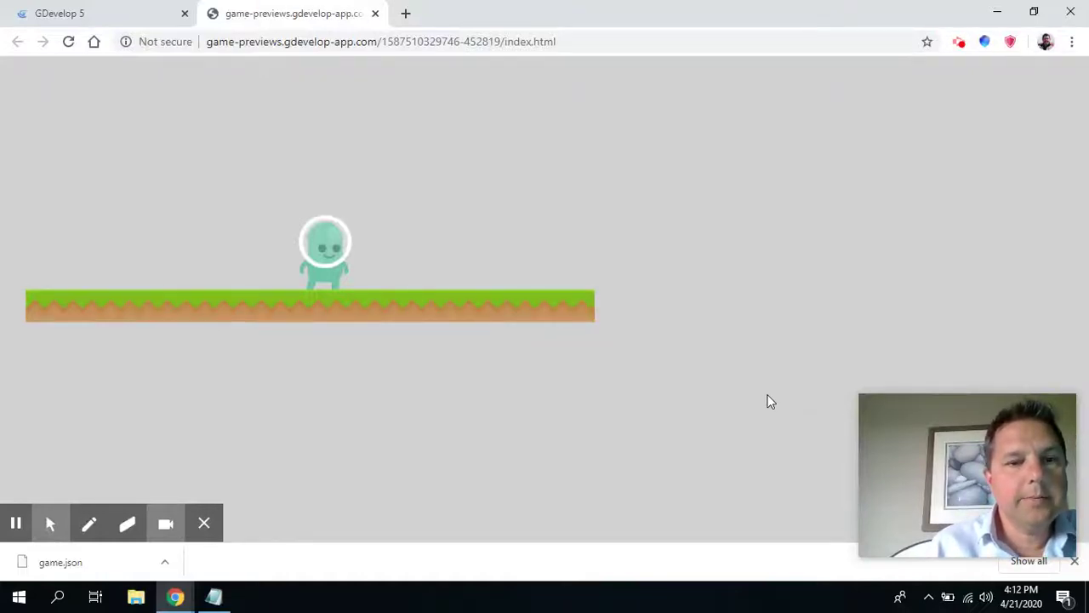
Step: Test the running platformer preview by walking the character left and right along the grass platform and jumping
key(Left)
key(Right)
key(Left)
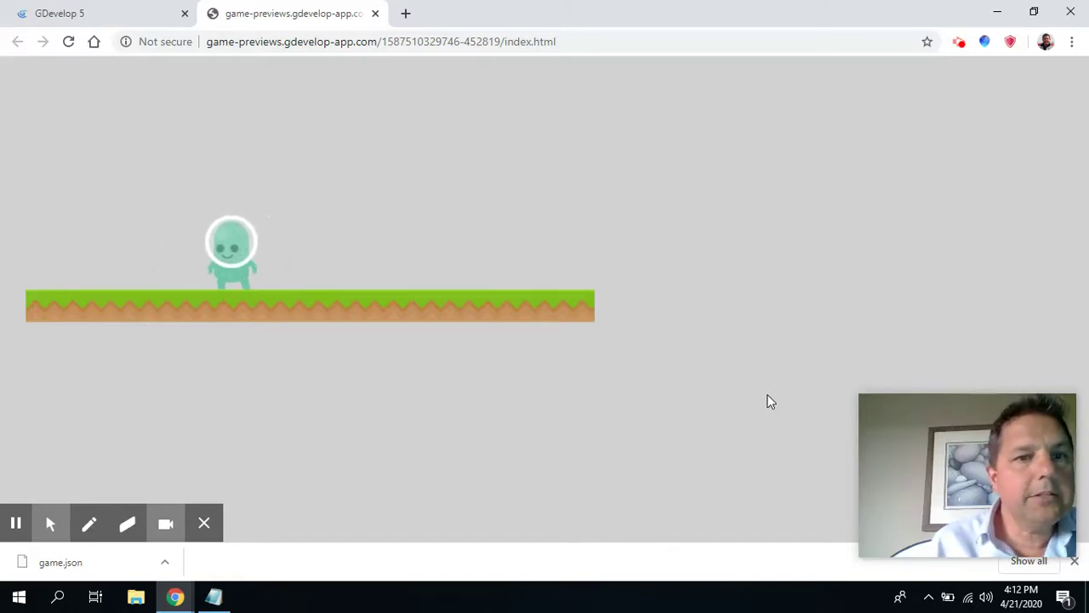
key(Left)
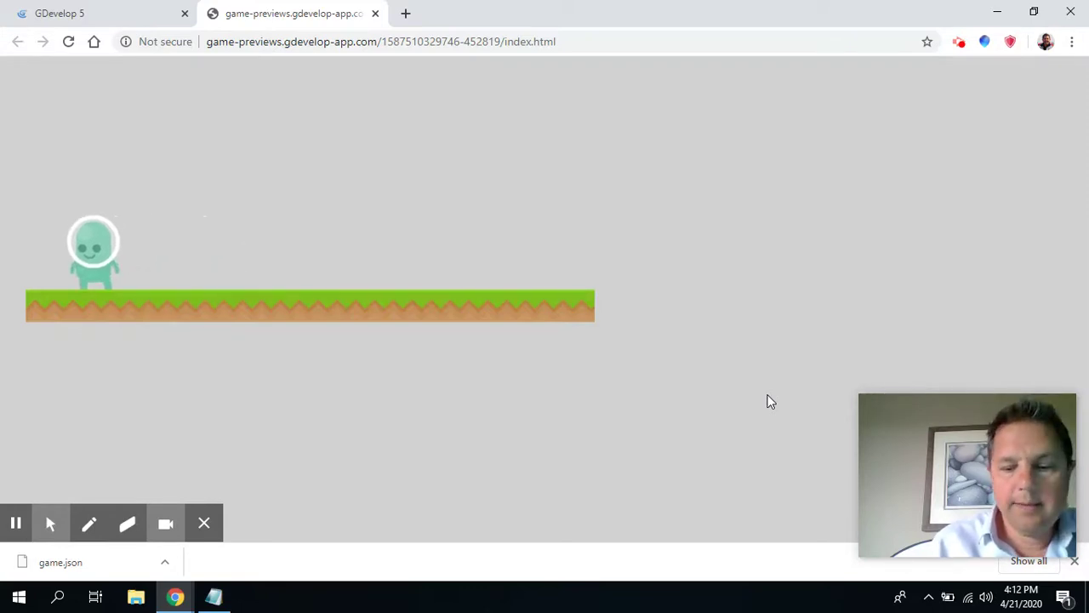
key(space)
key(Right)
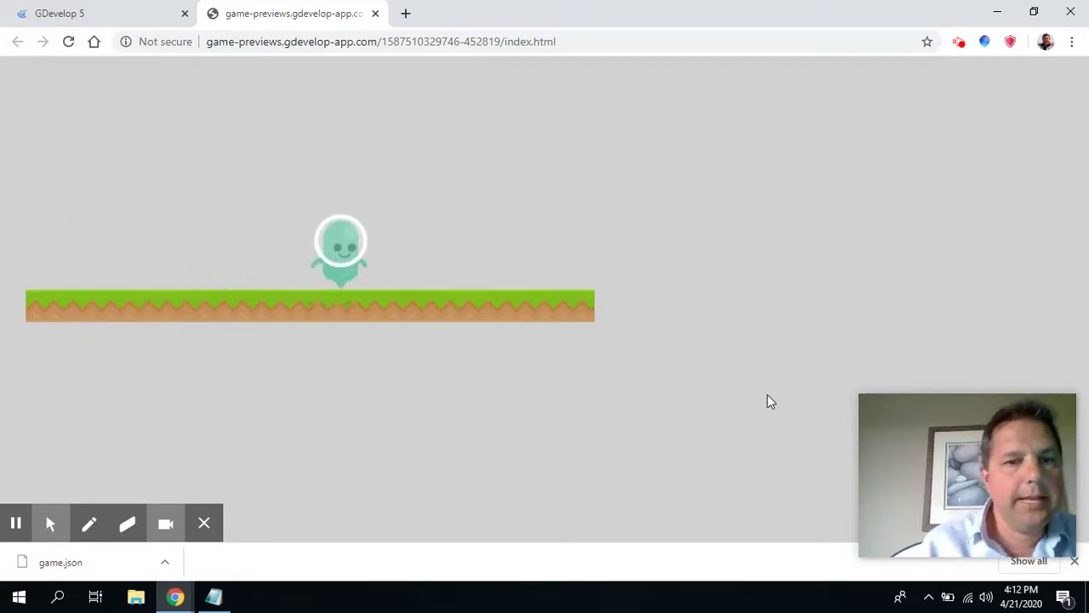
key(Left)
key(space)
key(Right)
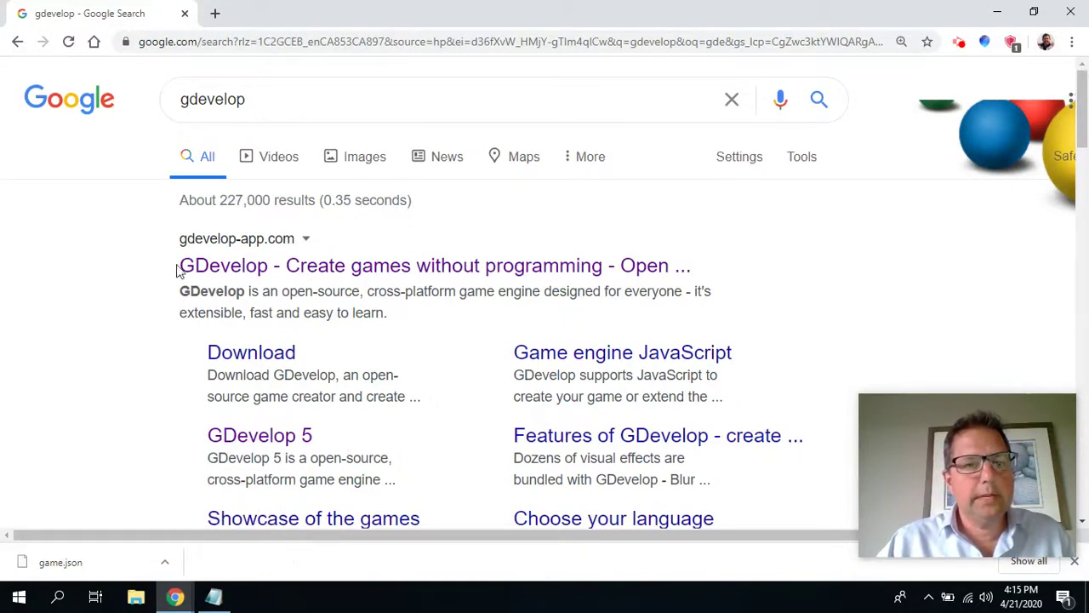
Step: Open the GDevelop website from the search results, launch its online editor and dismiss the welcome message
click(352, 272)
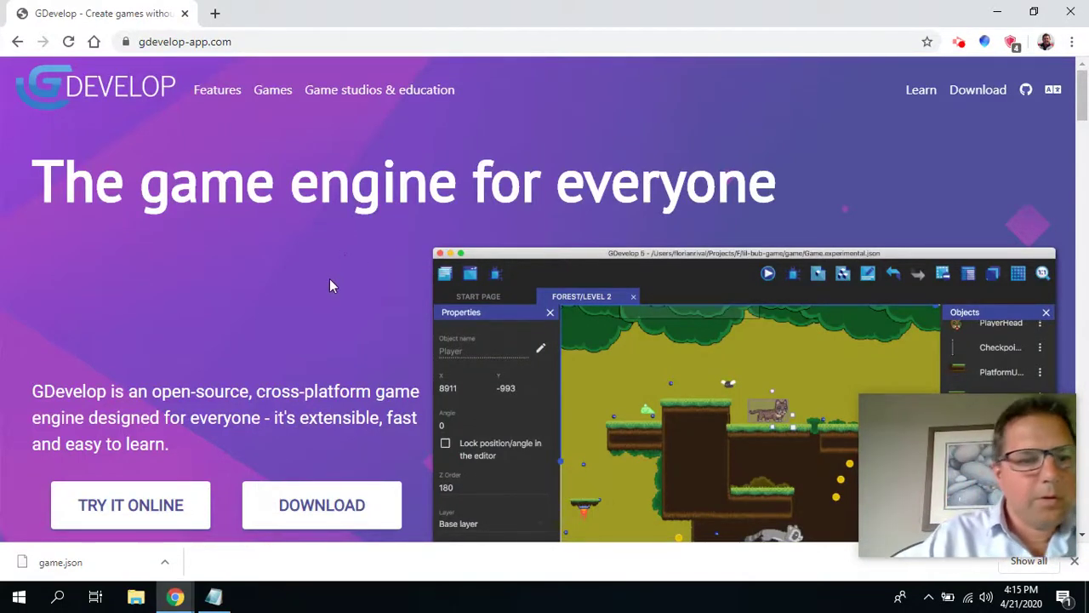
scroll(281, 485, down, 1)
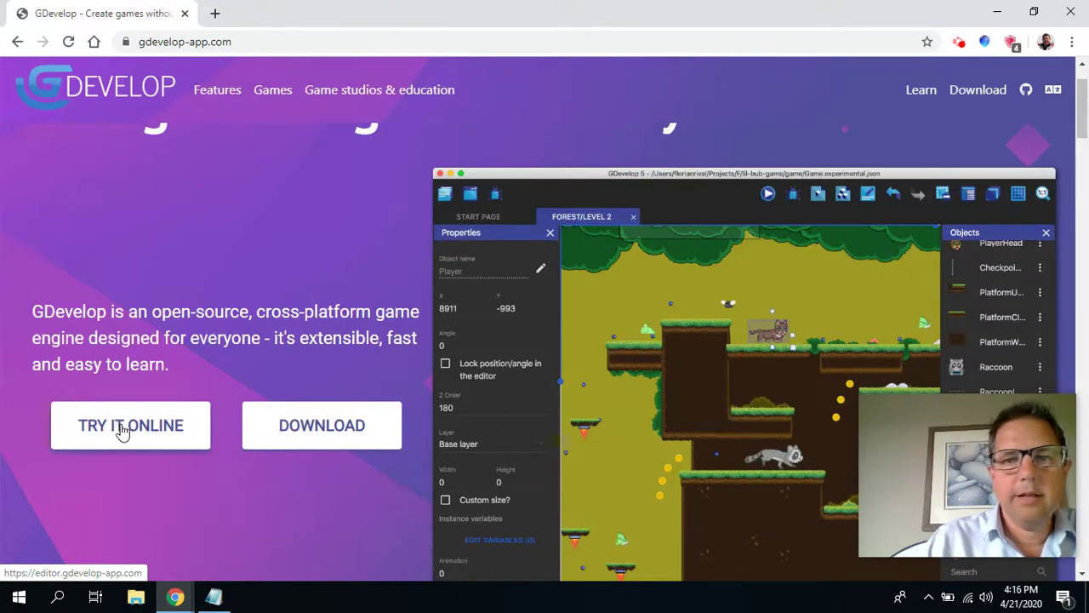
click(123, 432)
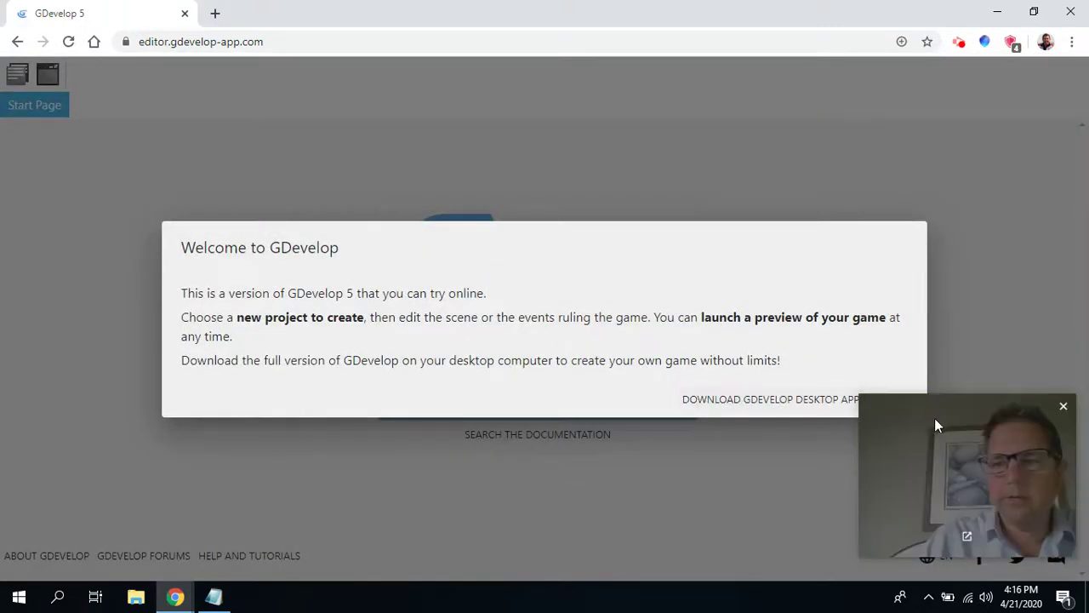
drag(935, 418, 823, 465)
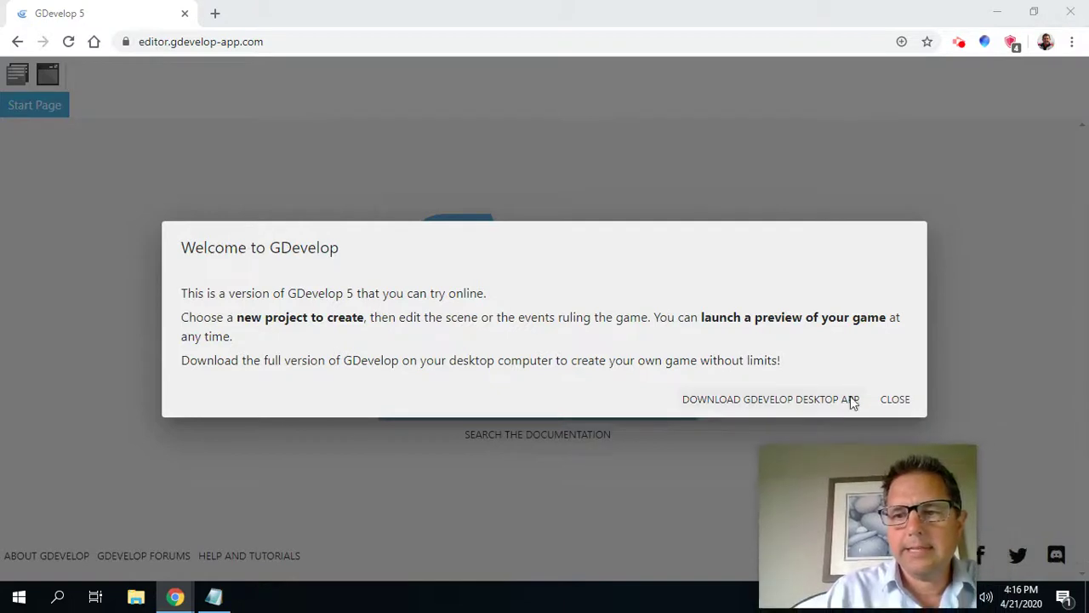
click(899, 402)
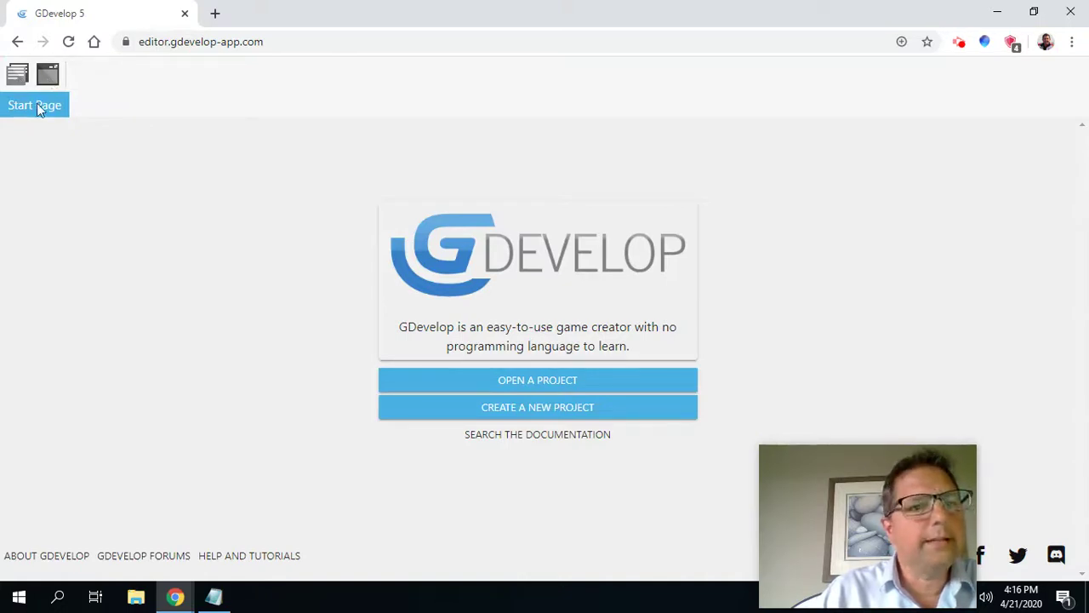
Step: Create a new project from the Empty game starter
click(47, 75)
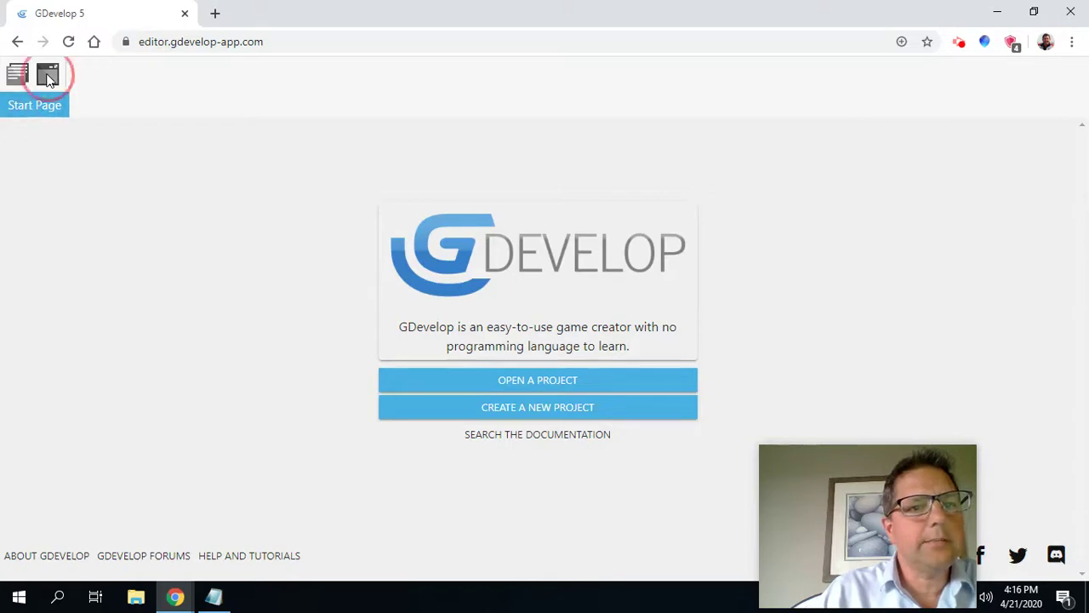
click(545, 408)
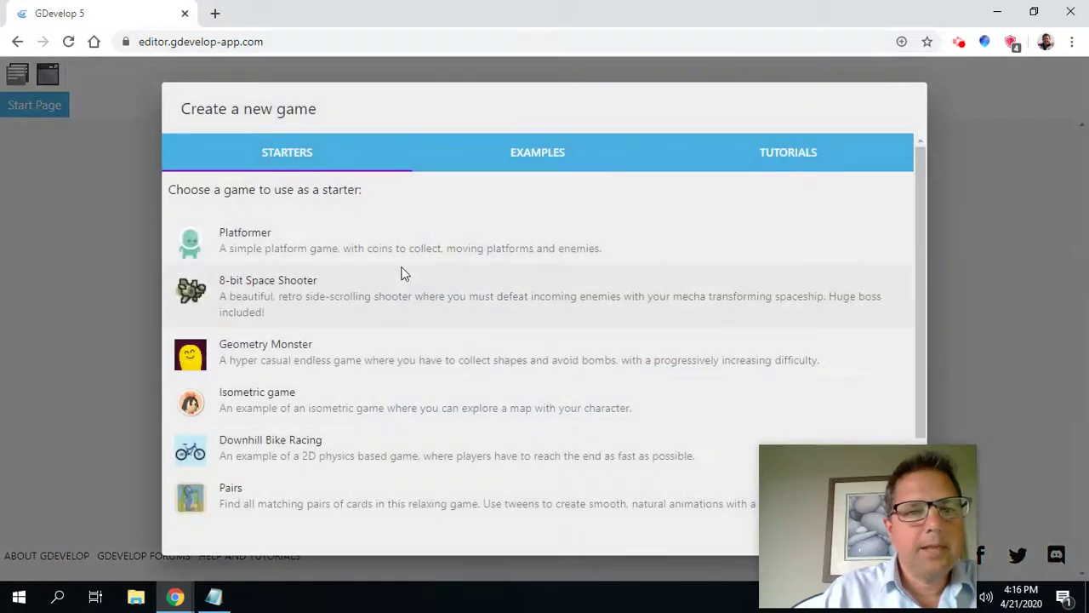
scroll(255, 241, down, 2)
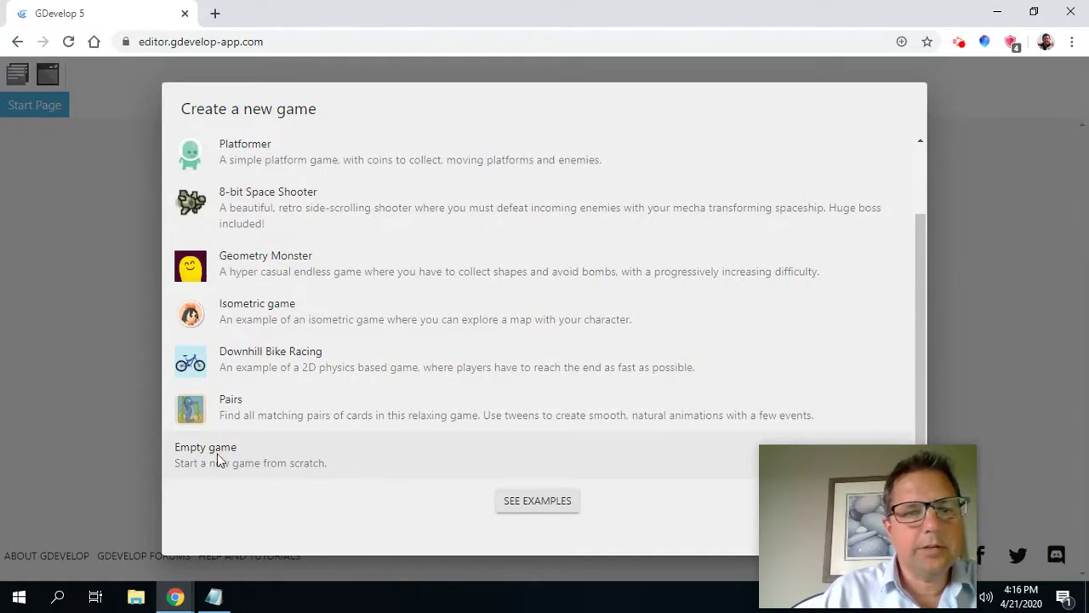
click(252, 459)
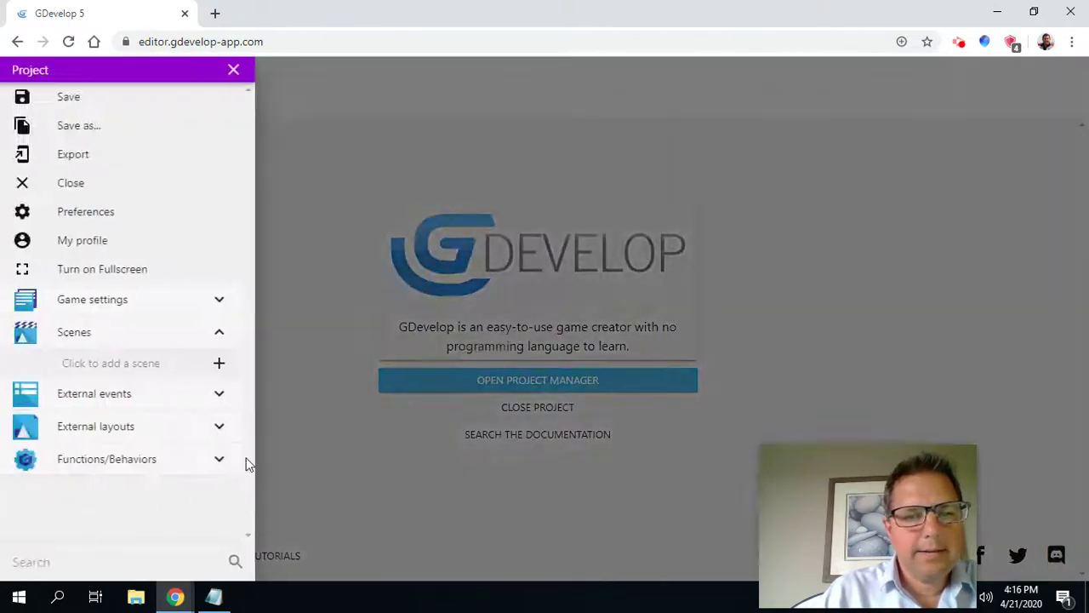
Step: Add a new scene to the empty project and open it in the scene editor
click(218, 364)
click(64, 364)
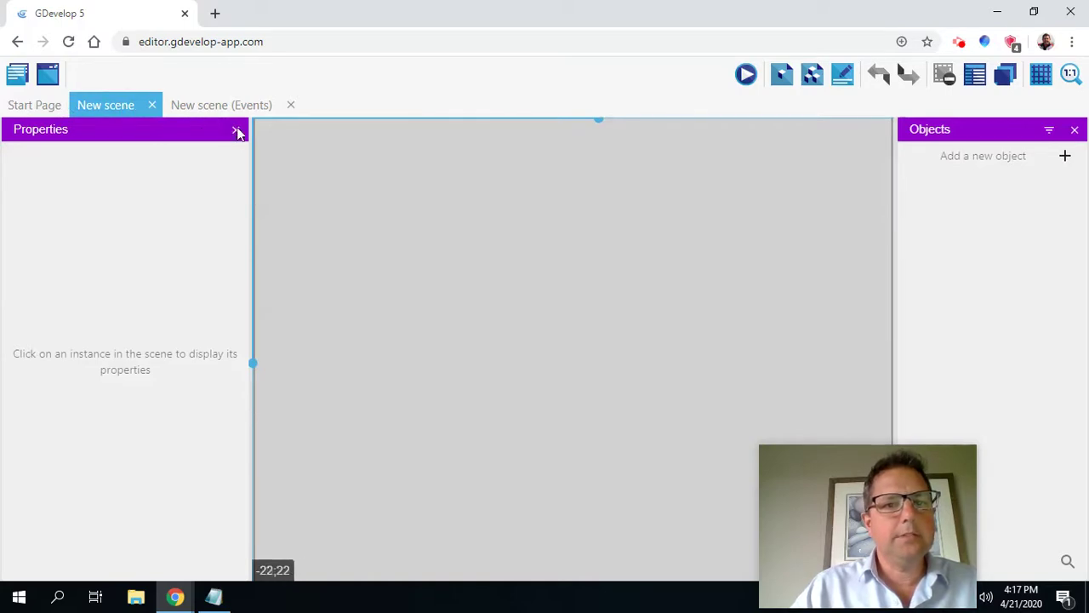
click(17, 76)
click(75, 366)
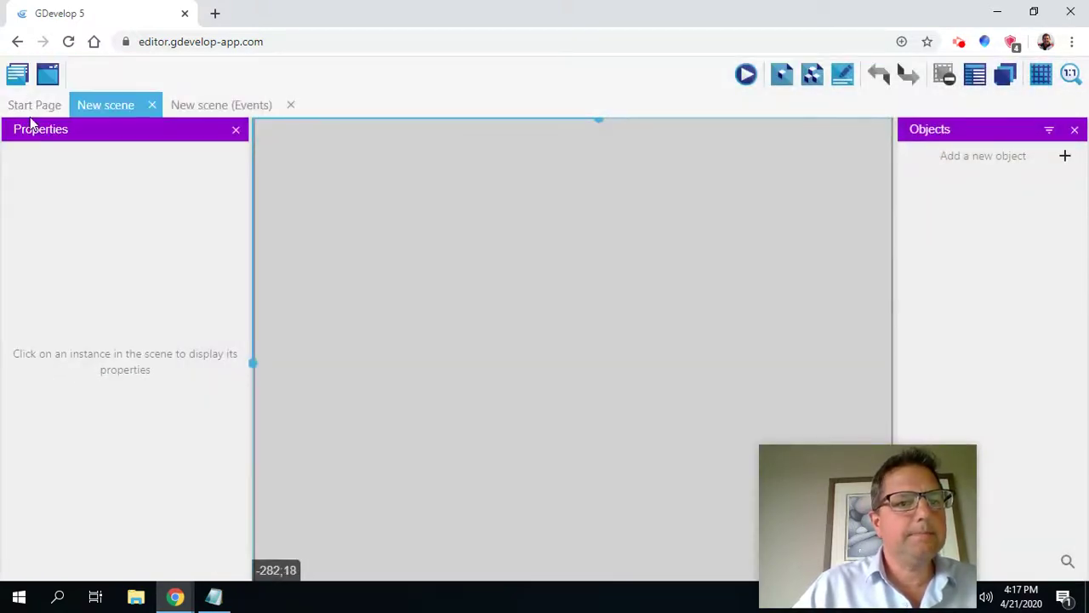
Step: Rename the new scene as Game
click(19, 82)
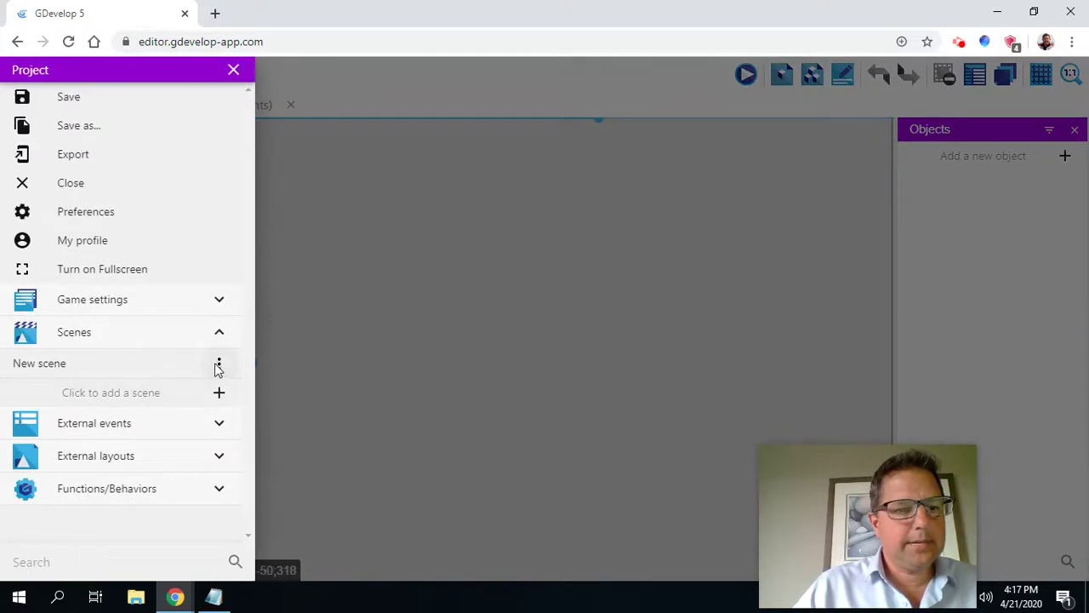
click(219, 365)
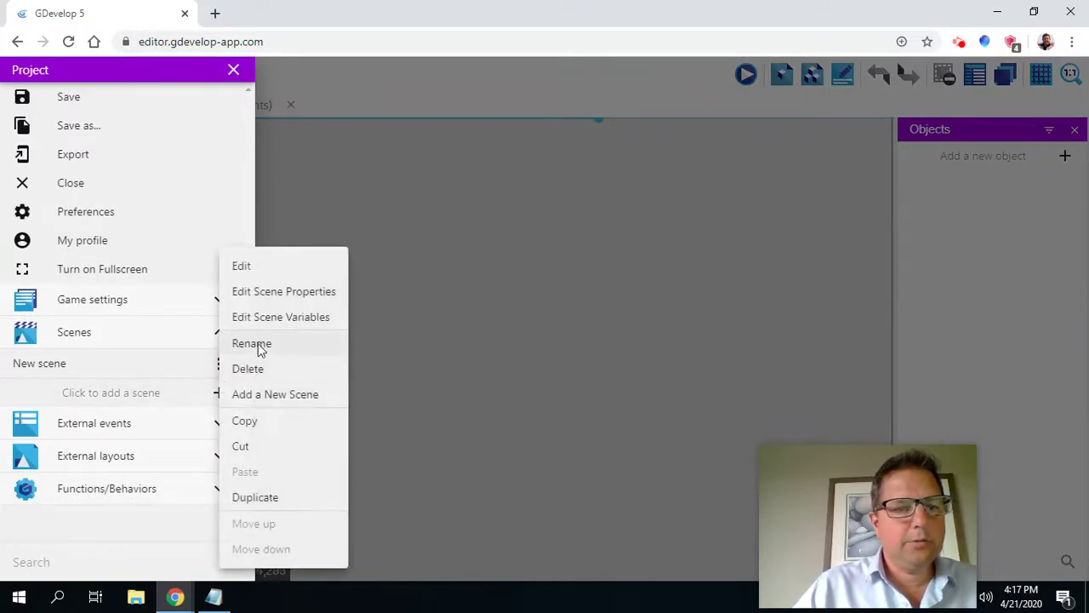
click(252, 343)
key(BackSpace)
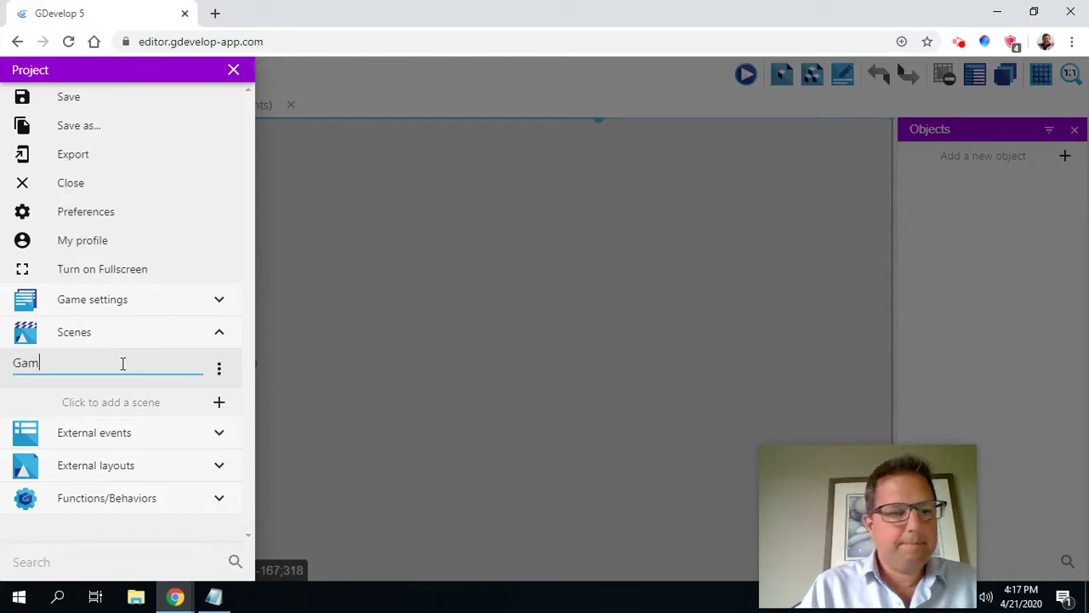
click(409, 264)
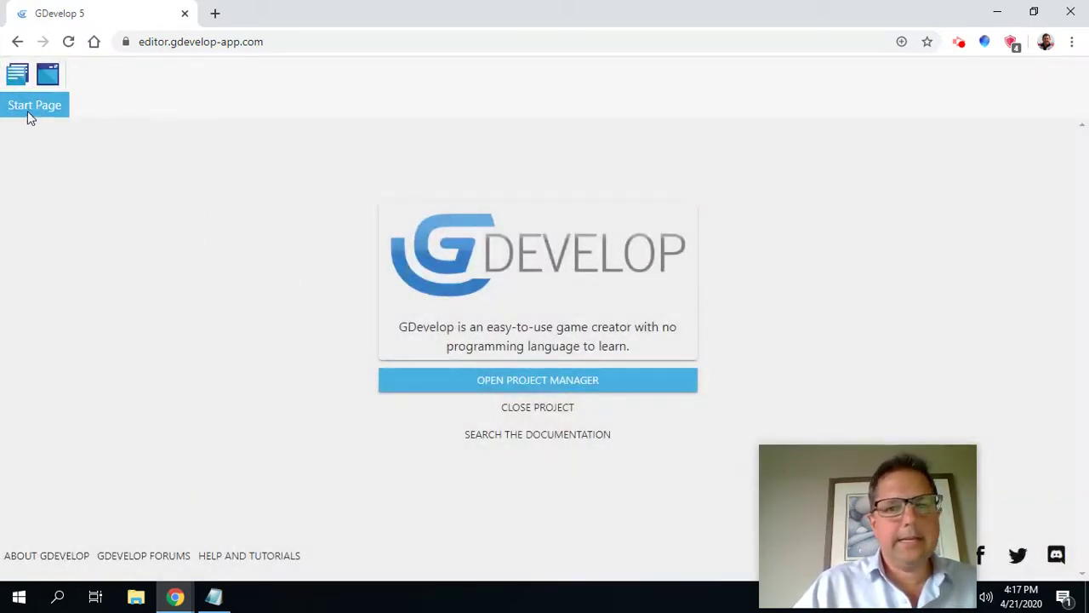
Step: Reopen the Game scene from the project's scene list
click(17, 77)
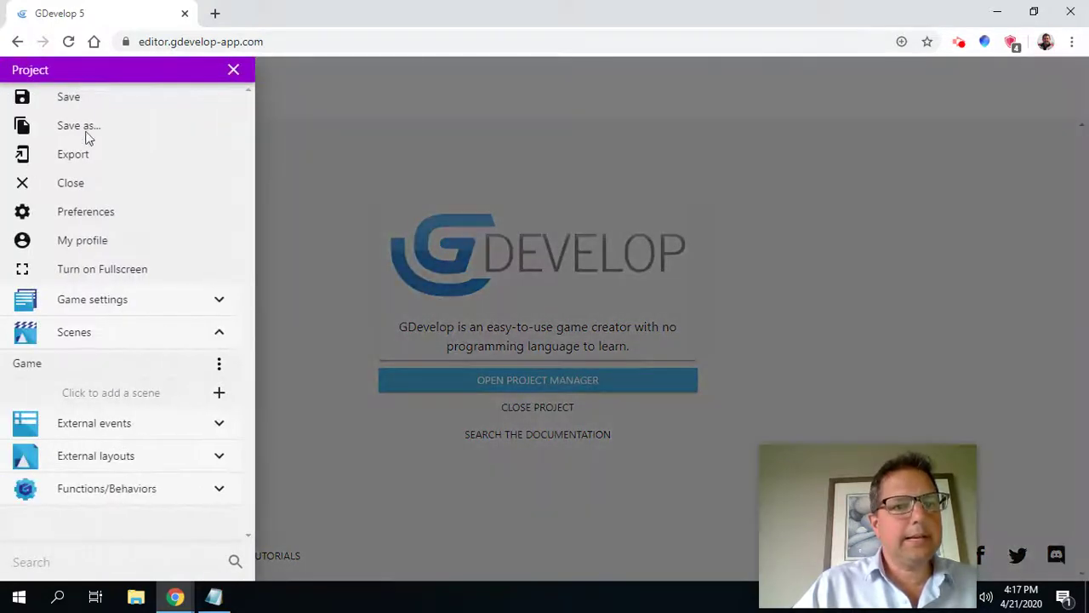
click(75, 334)
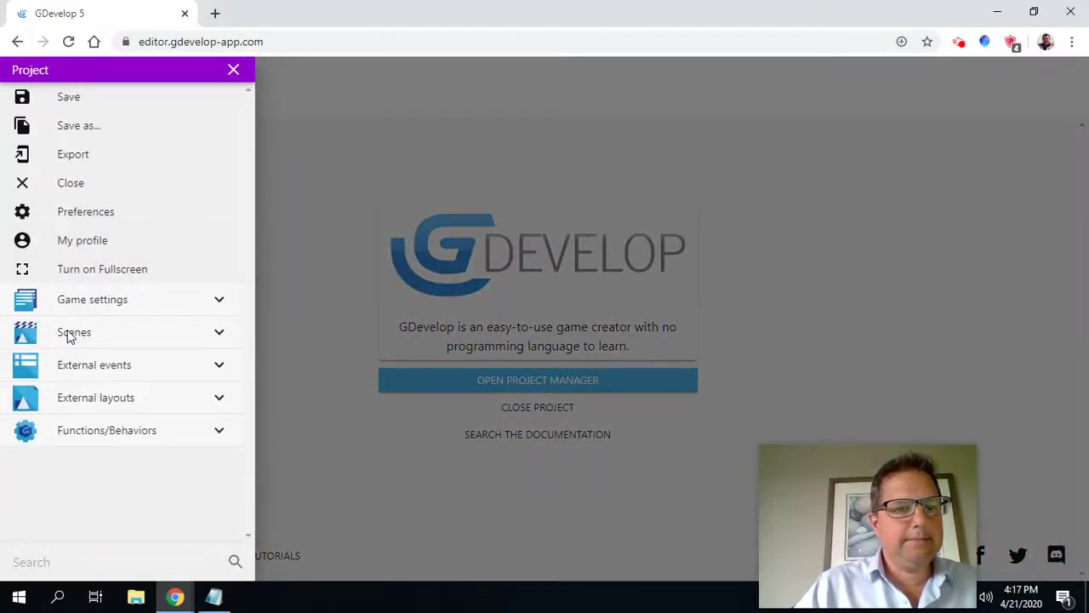
click(42, 338)
click(148, 368)
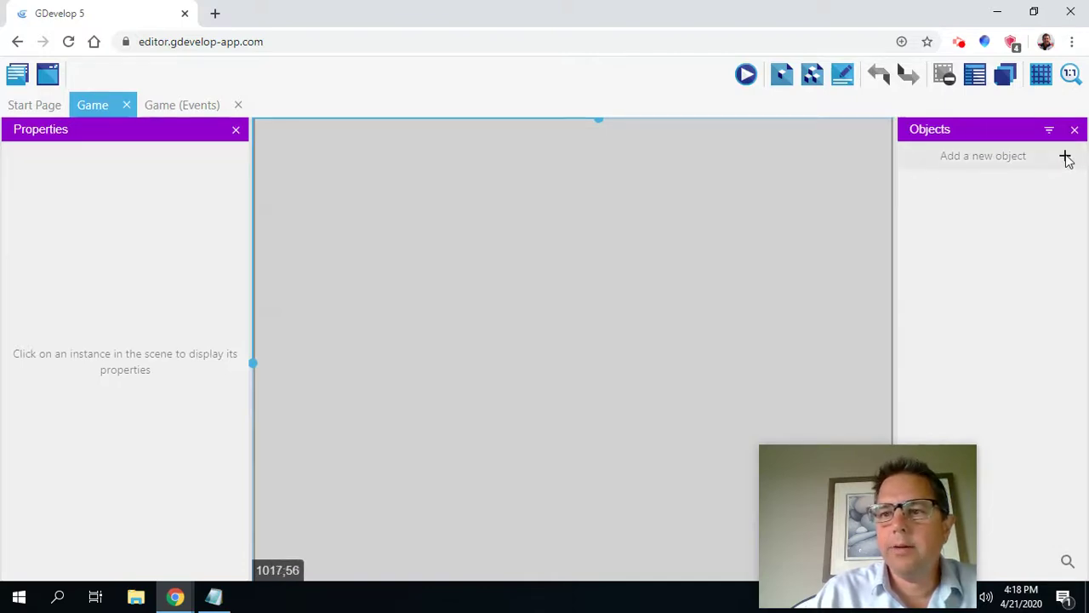
Step: Add a new Sprite object to the Game scene and name it Player
click(1067, 158)
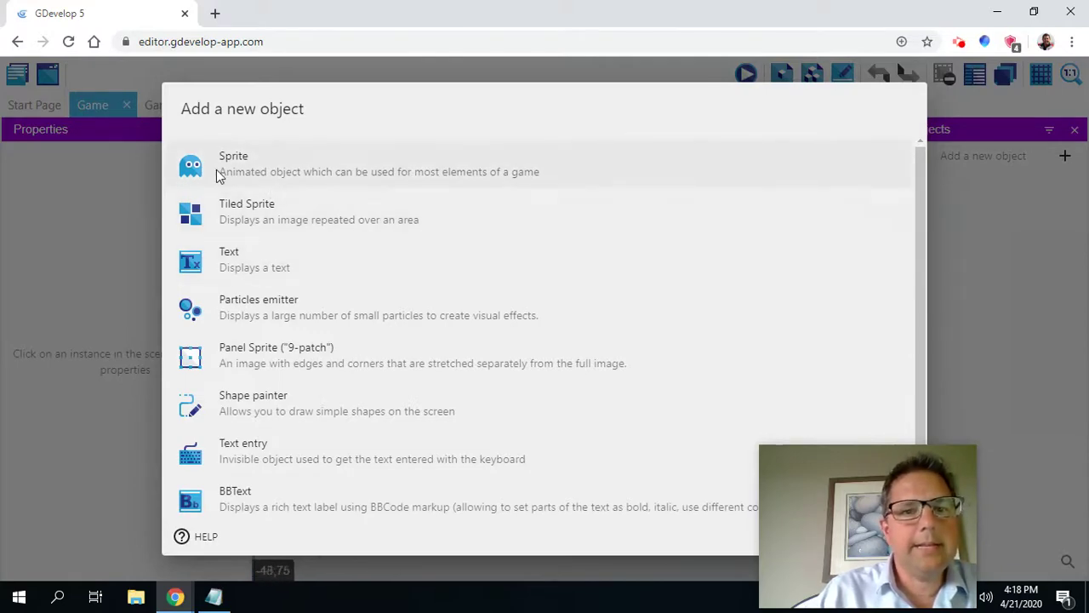
click(243, 170)
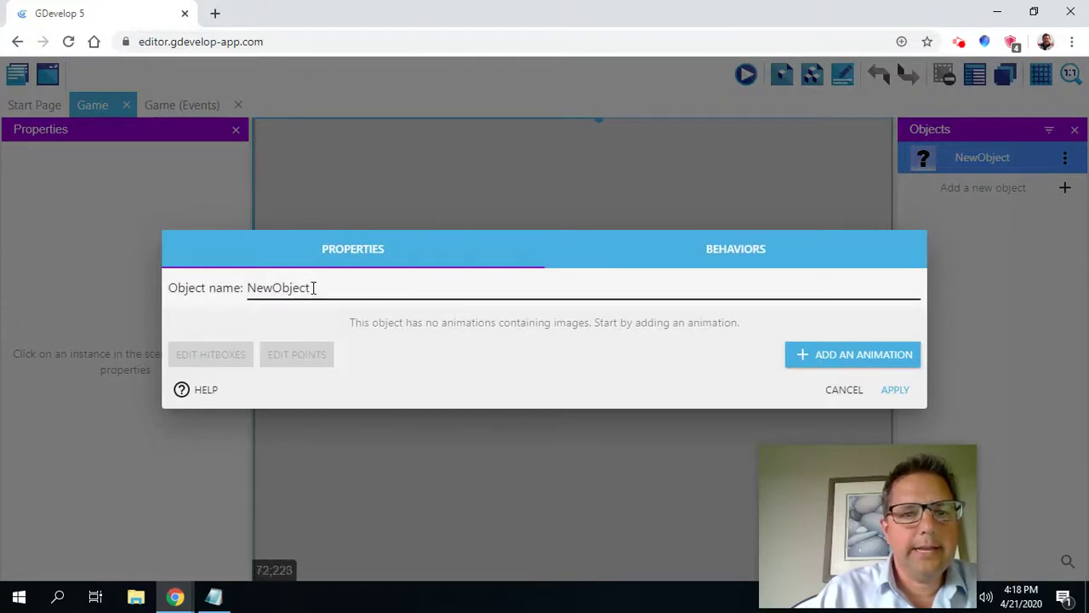
double_click(255, 288)
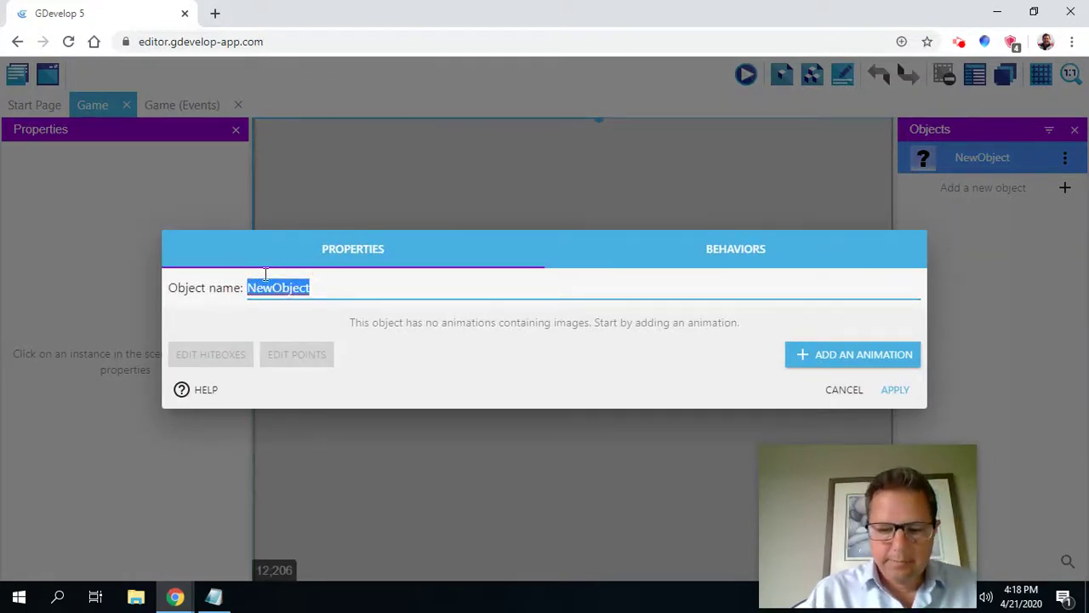
text(Player)
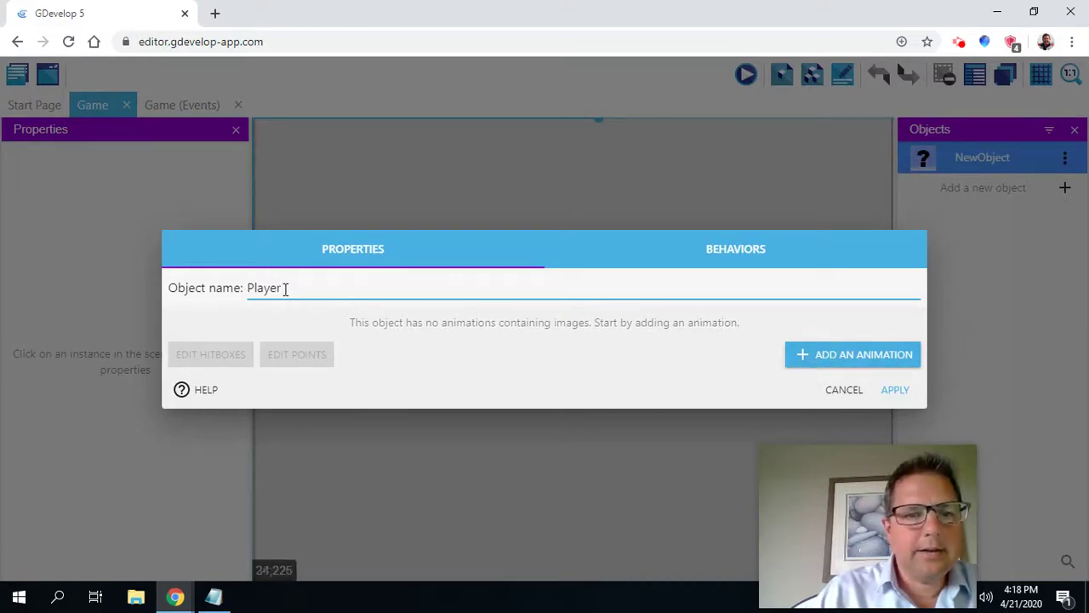
Step: Give the Player sprite an animation using the p1_stand library image and apply the object settings
click(870, 356)
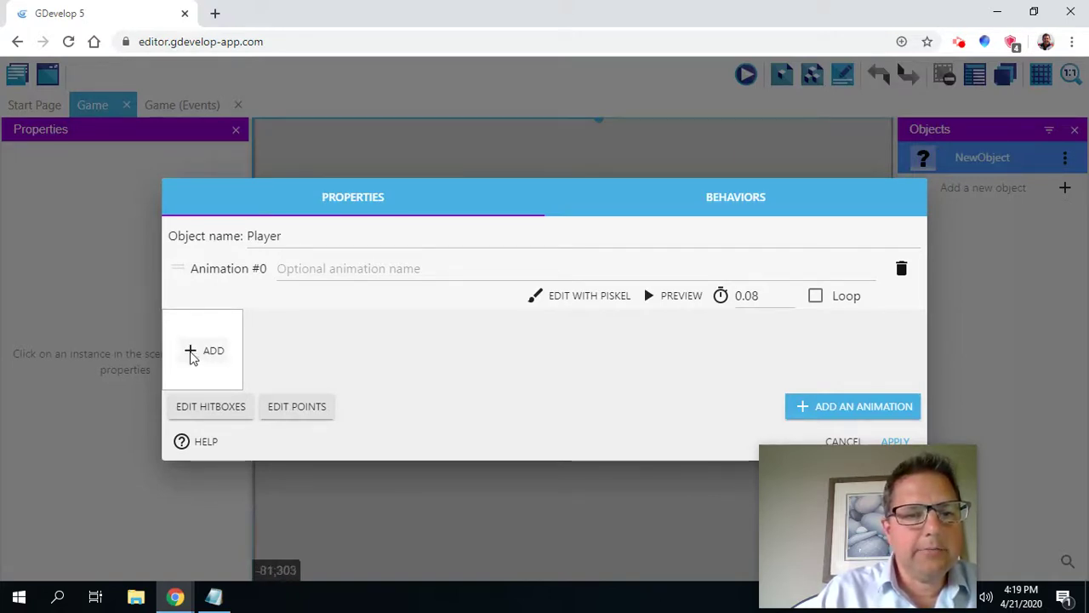
click(212, 352)
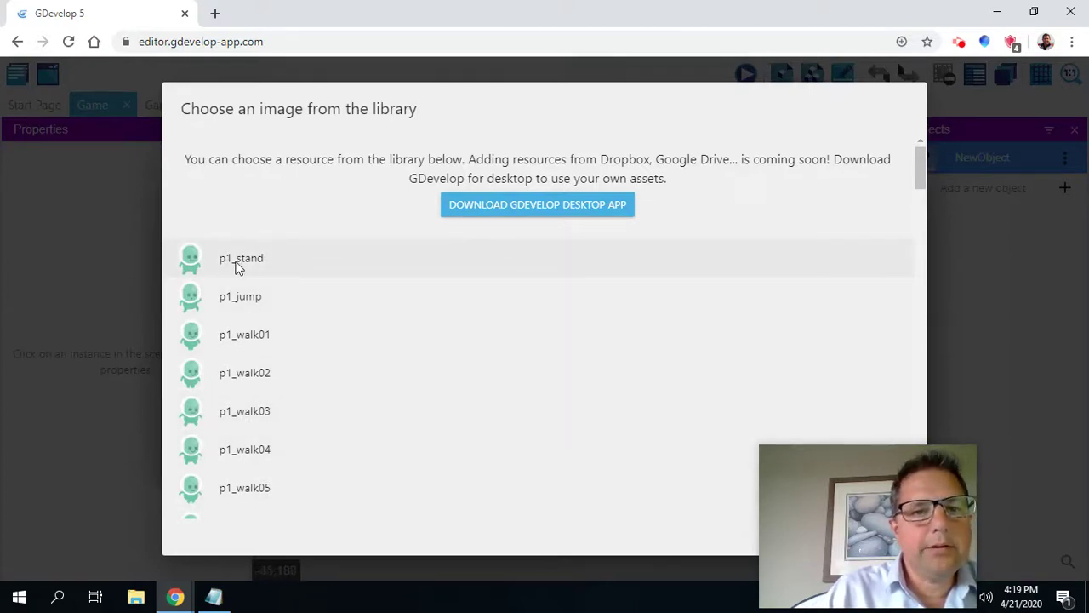
click(238, 268)
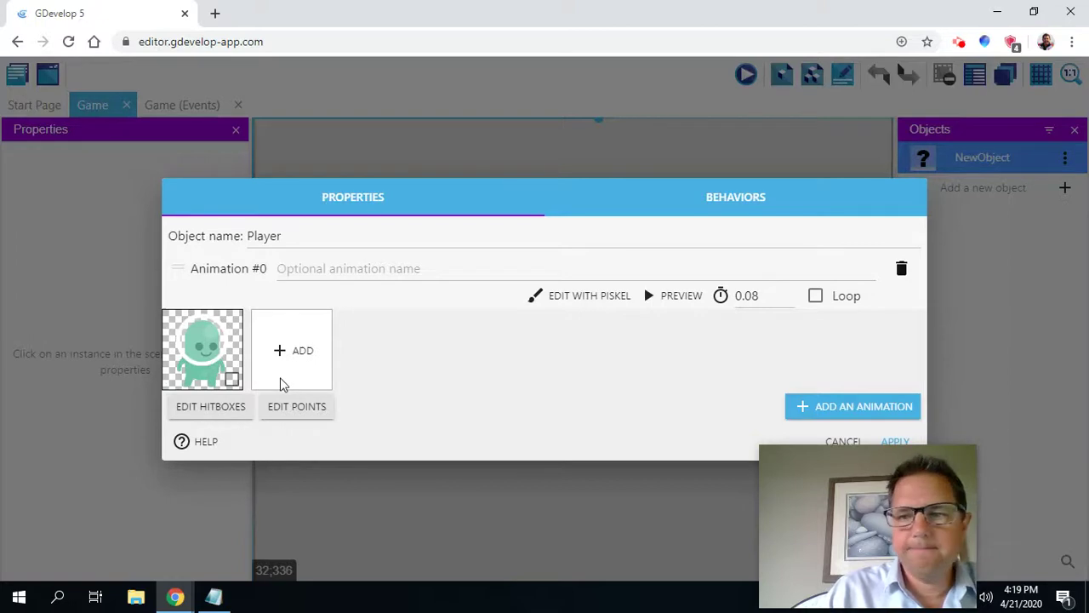
click(896, 443)
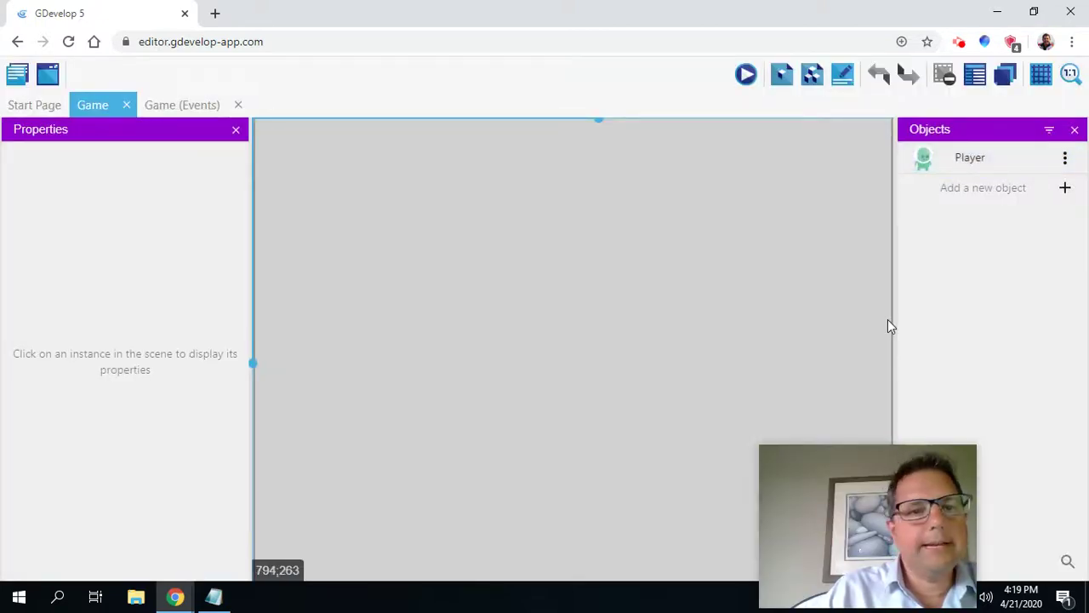
Step: Place a Player instance in the scene at about X 329, Y 163, and check it in a game preview
drag(968, 158, 517, 239)
click(545, 271)
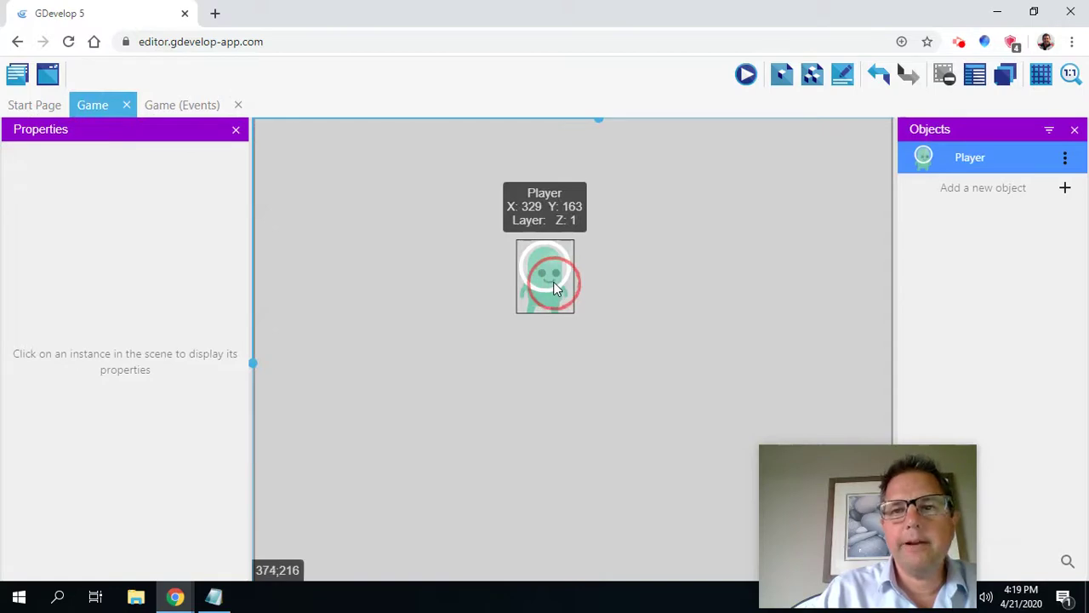
click(746, 76)
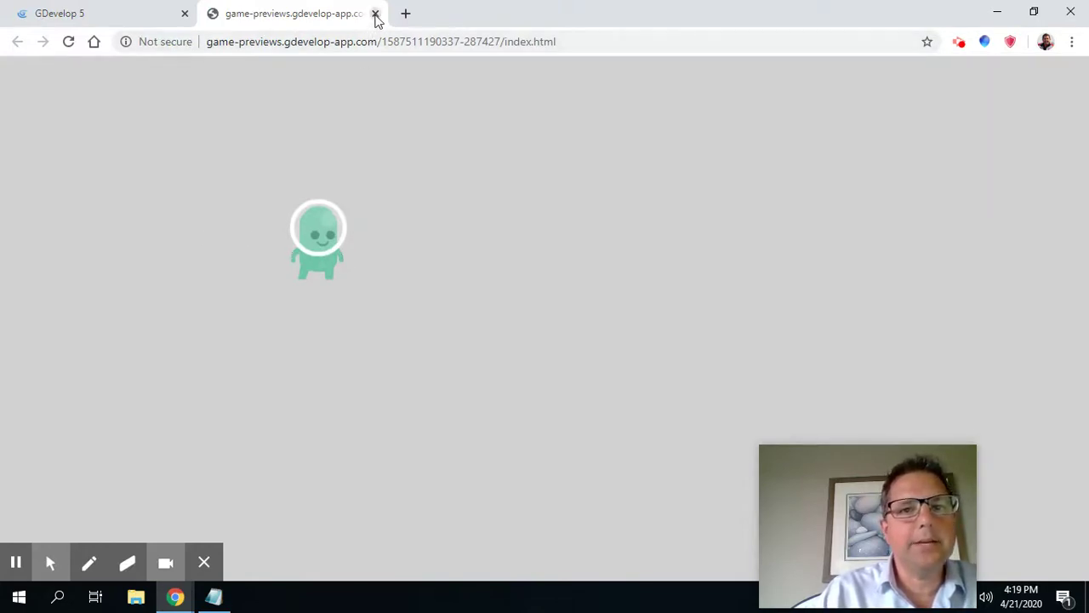
click(375, 14)
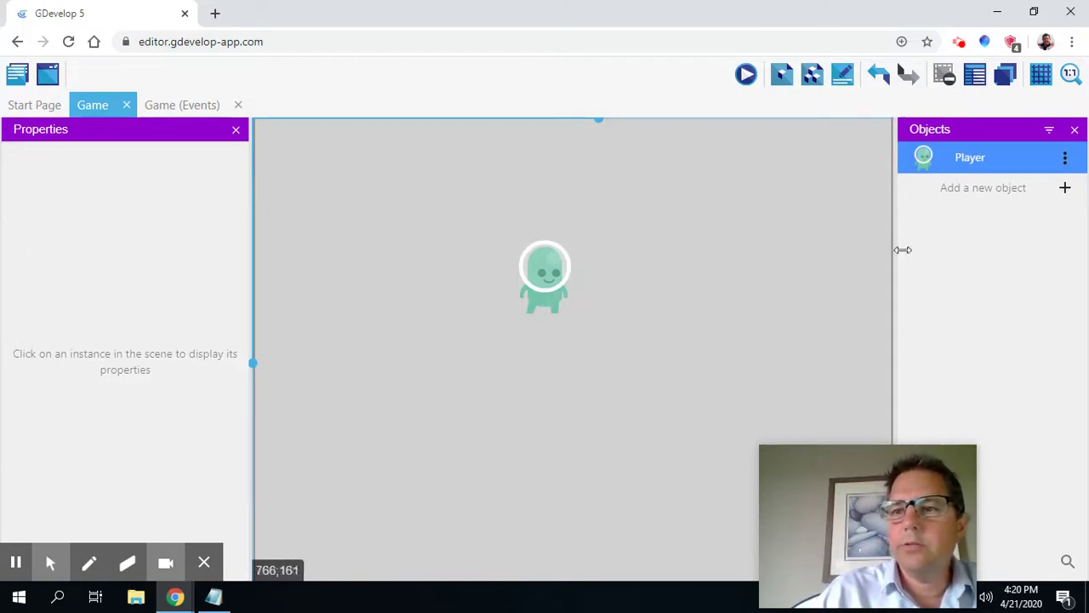
Step: Edit the Player object and add a second animation with the p1_walk01 library image as its first frame
click(1065, 159)
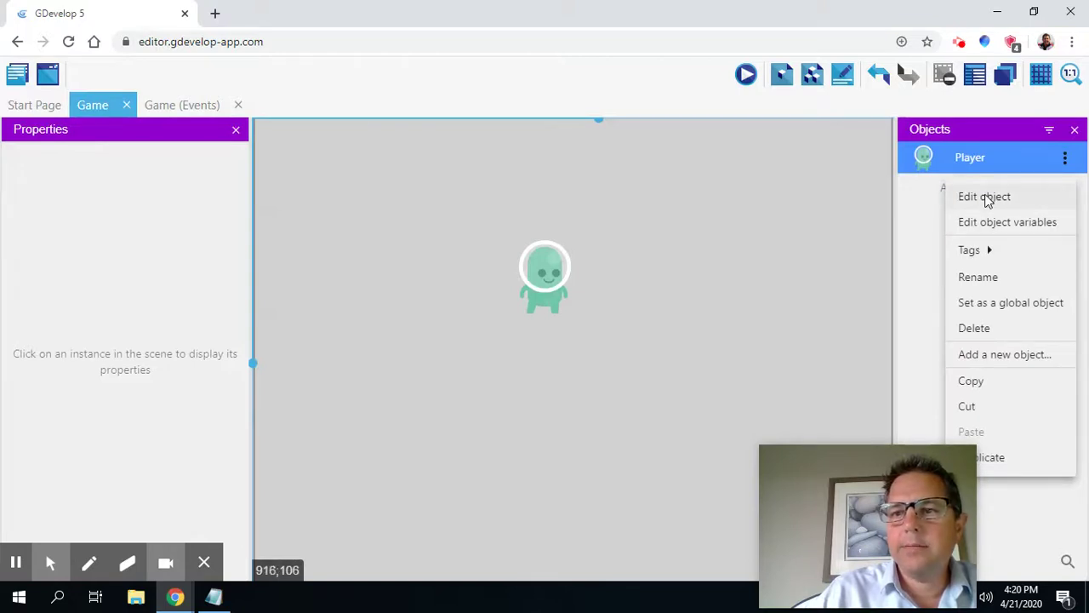
click(986, 197)
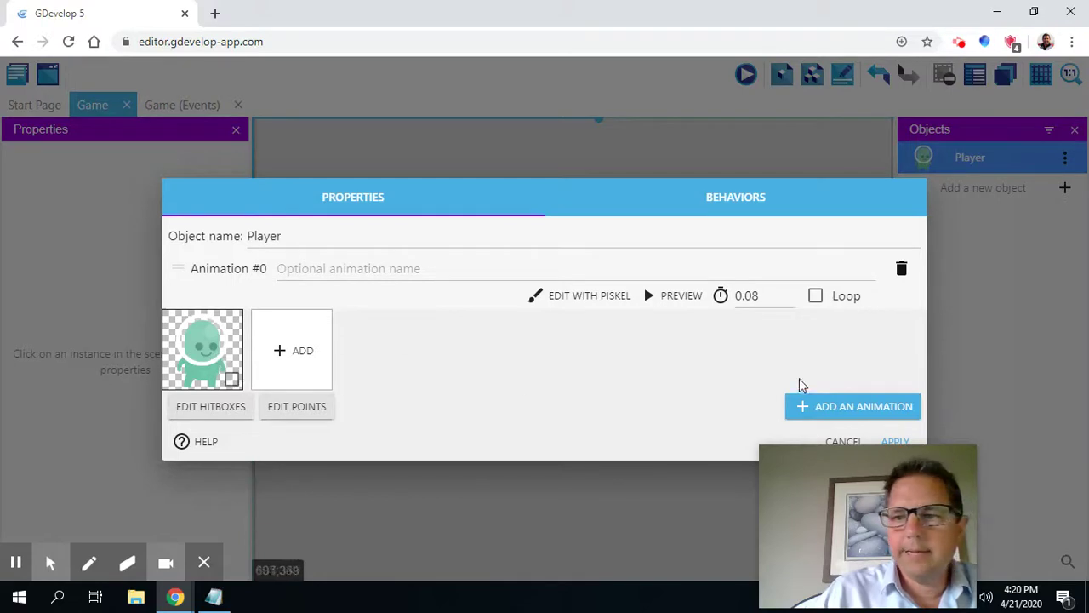
drag(577, 200, 585, 274)
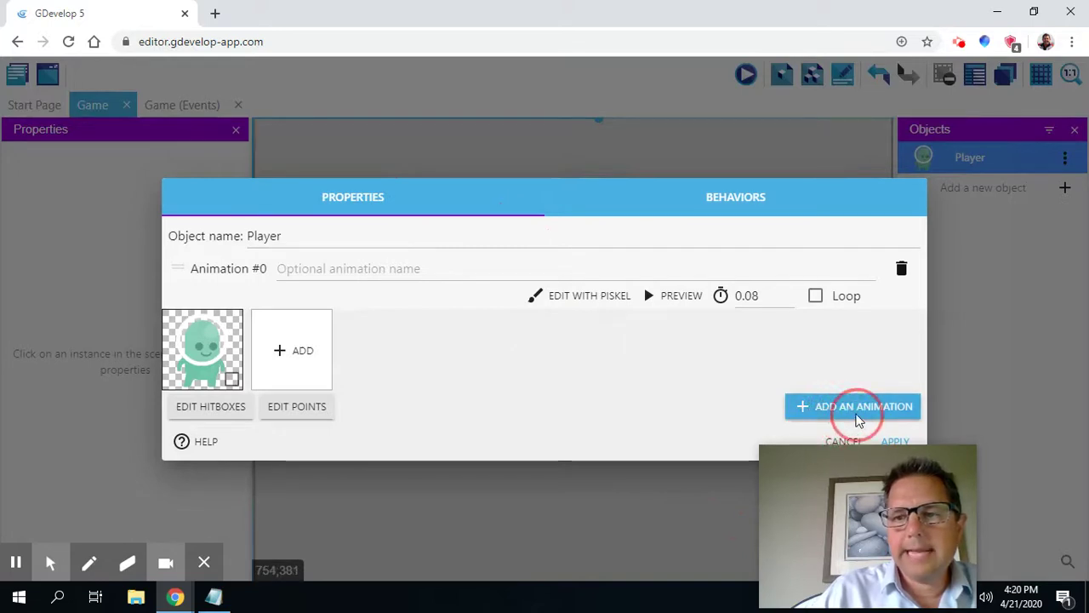
click(858, 417)
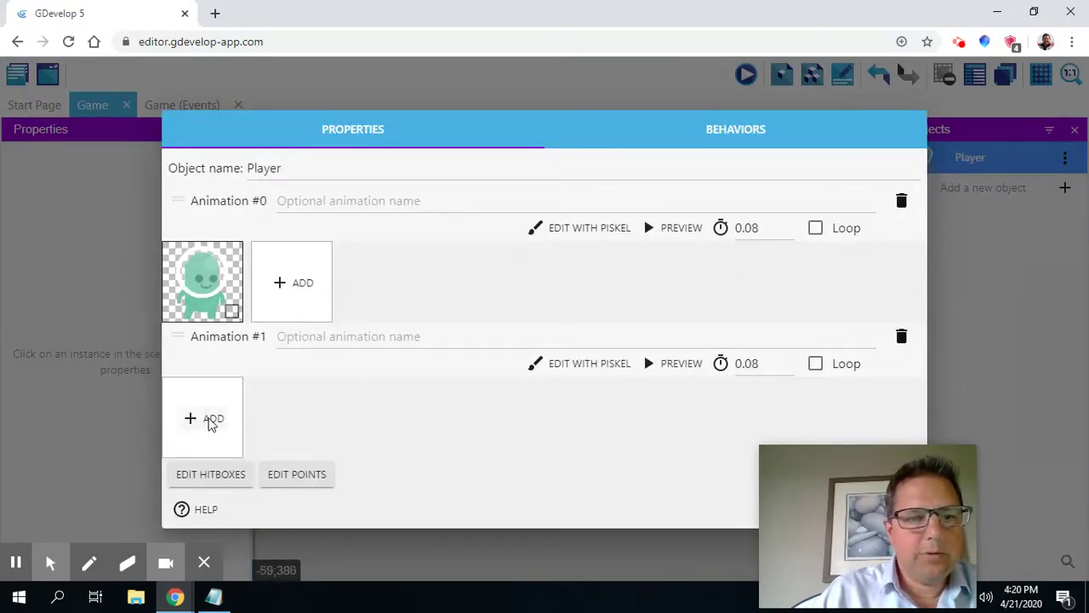
click(209, 418)
scroll(349, 377, down, 1)
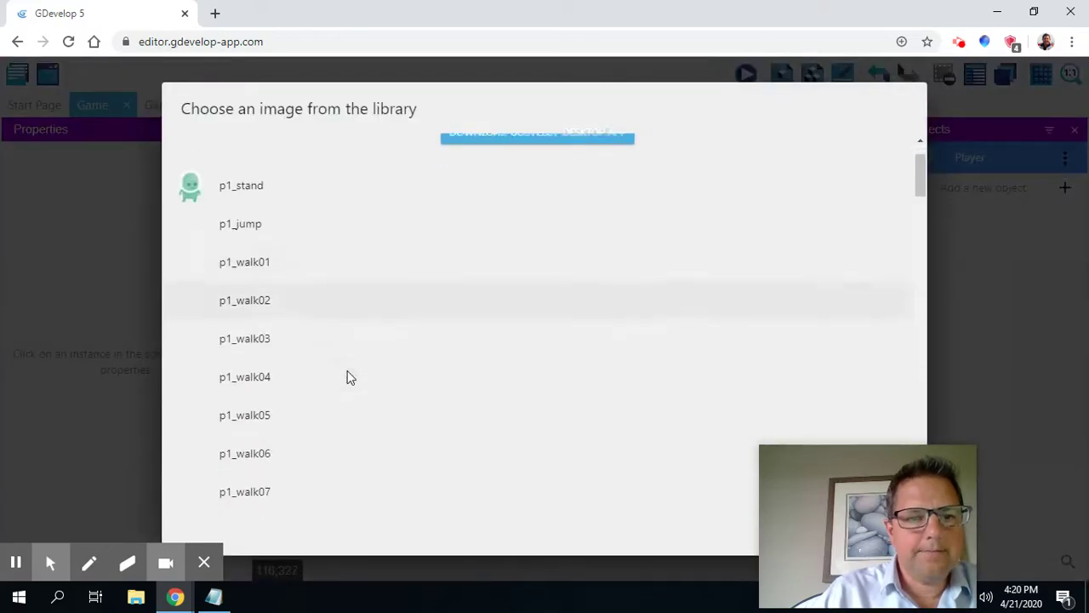
click(235, 256)
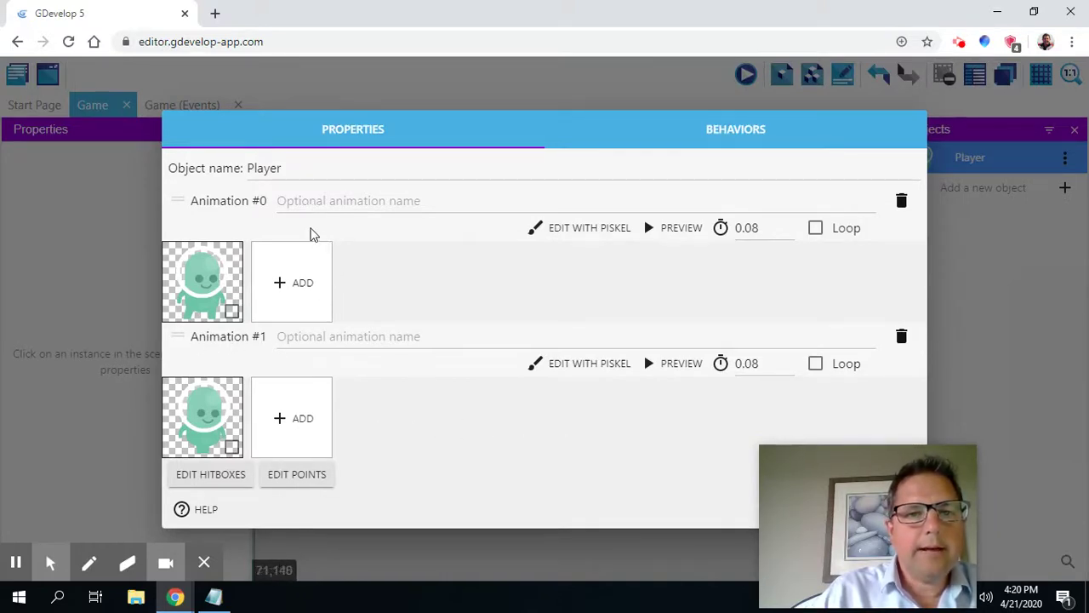
Step: Name the Player's Animation #0 PlayerStopped and Animation #1 PlayerMoving
click(305, 201)
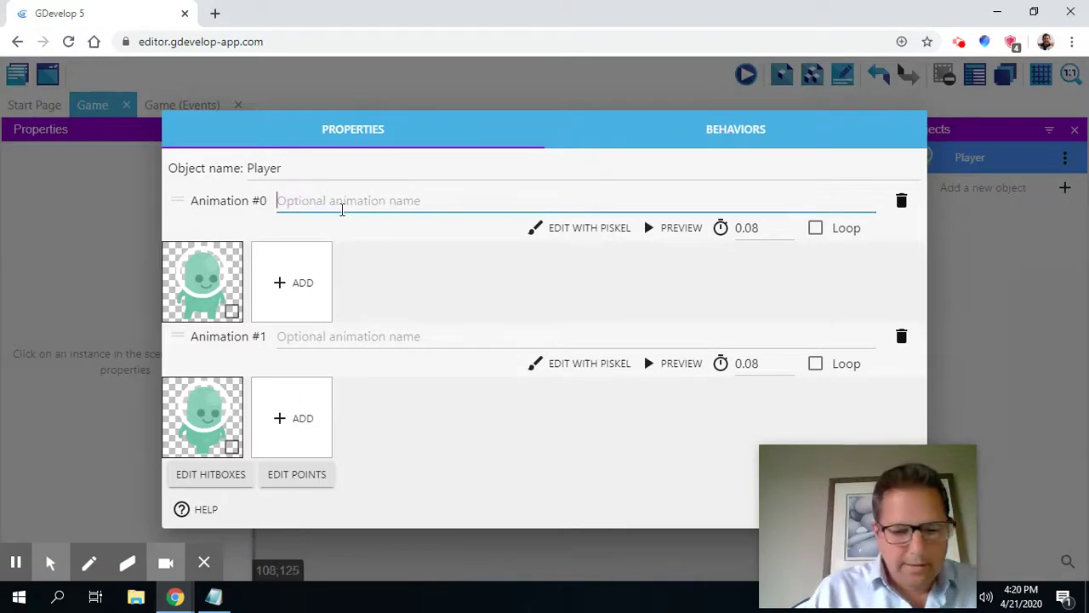
text(Player)
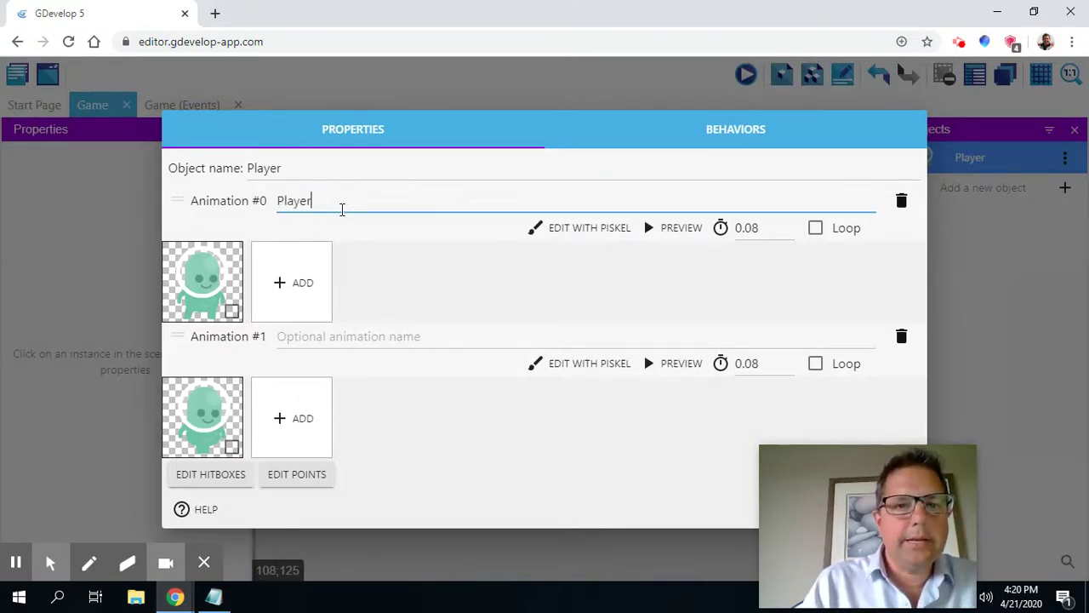
text(Stopped)
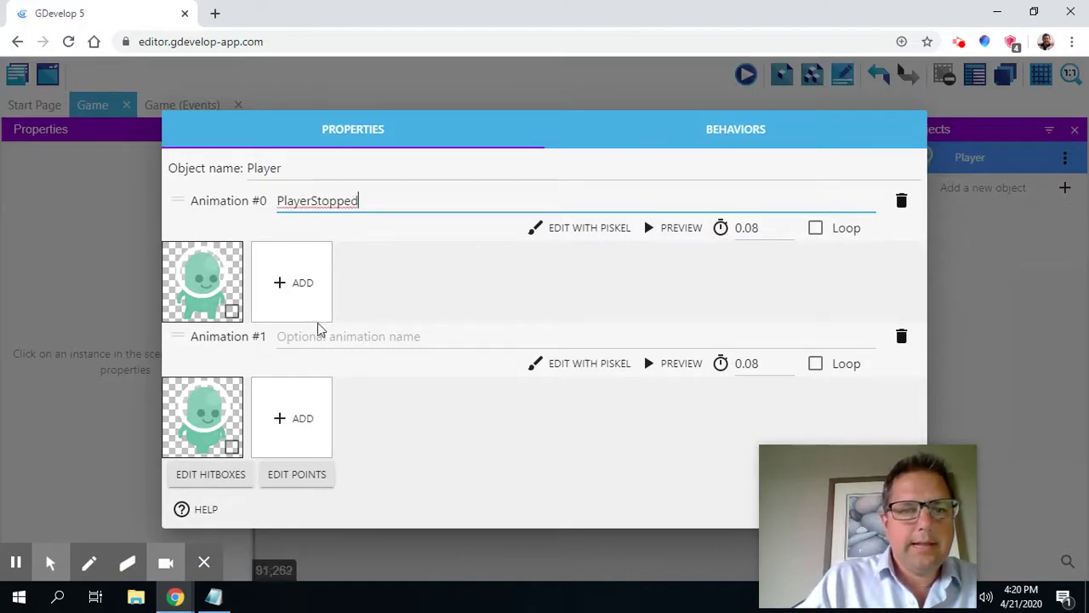
click(310, 337)
text(Player)
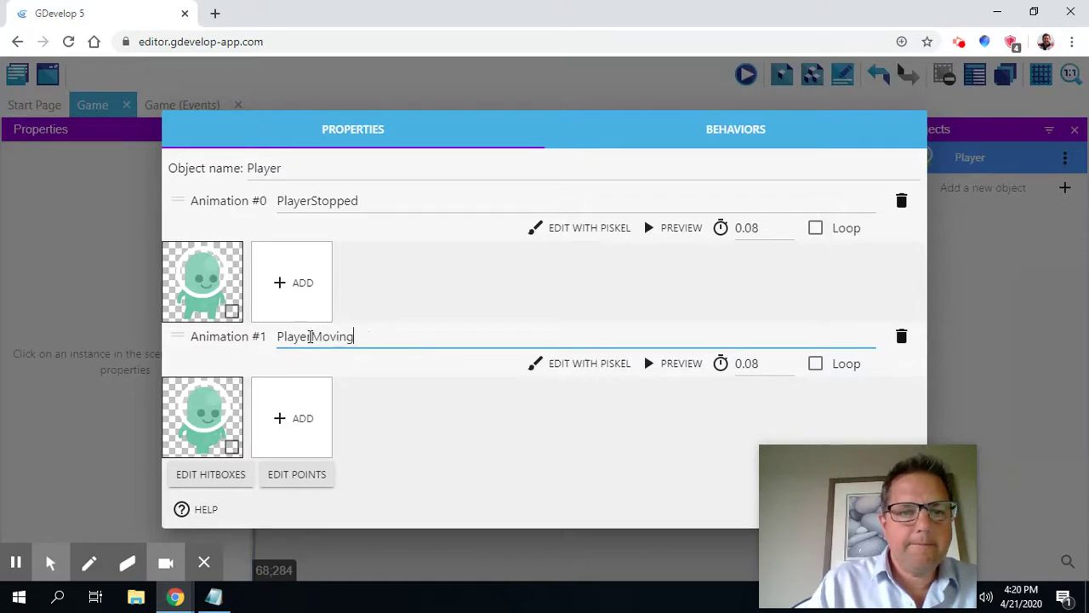
text(Moving)
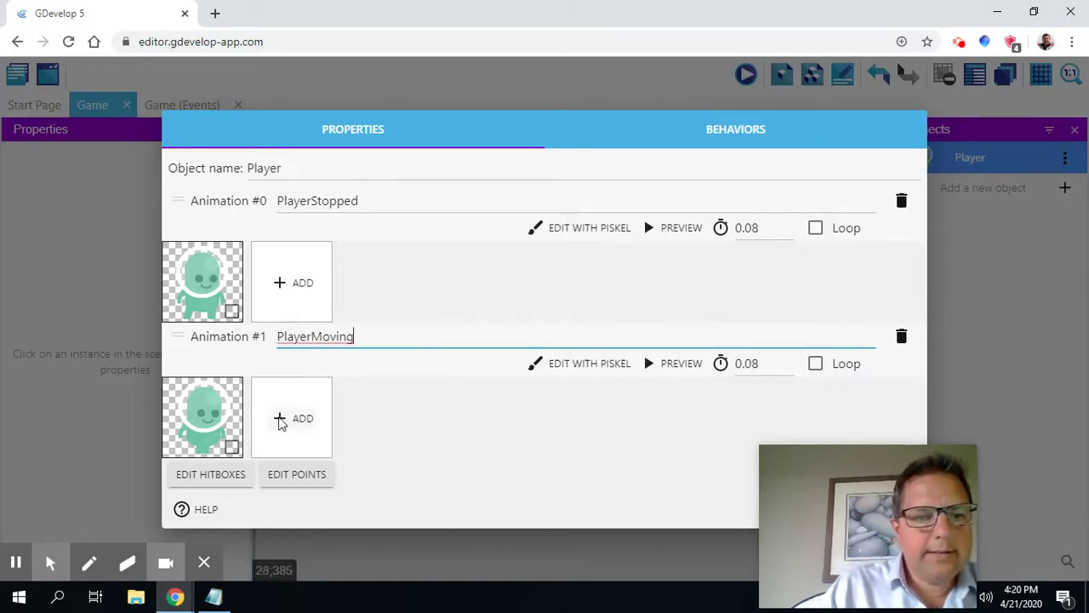
Step: Add the library images p1_walk02 through p1_walk06 as further frames of the PlayerMoving animation
click(281, 420)
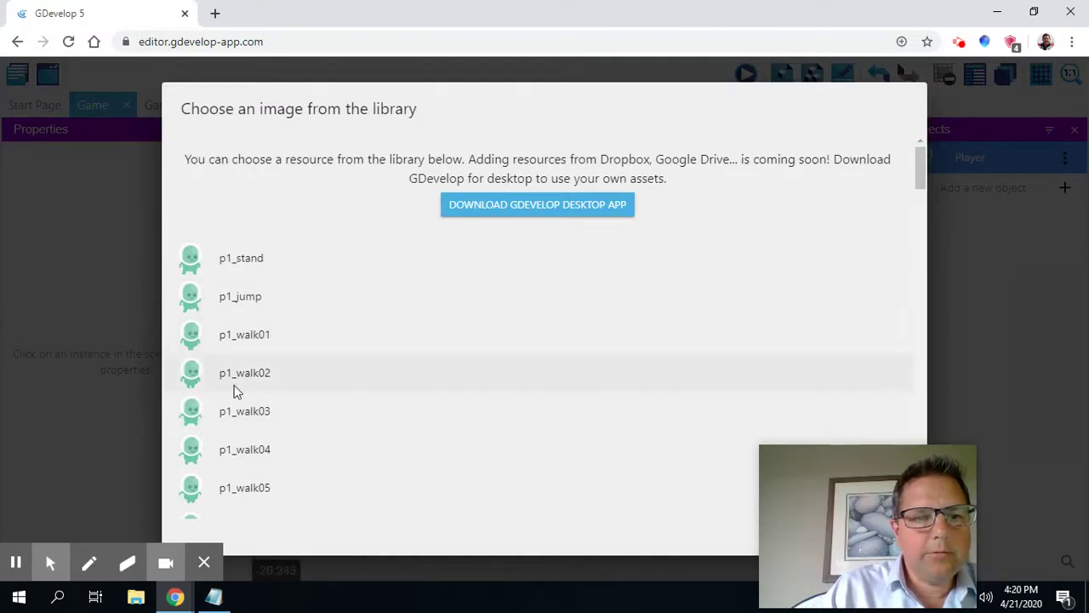
click(252, 380)
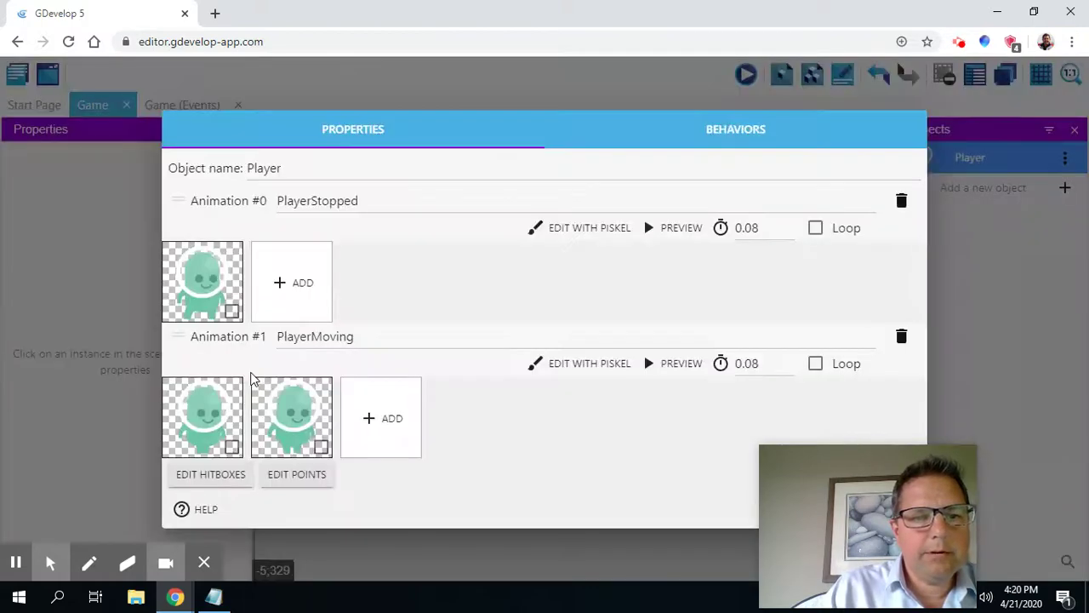
click(374, 418)
click(259, 418)
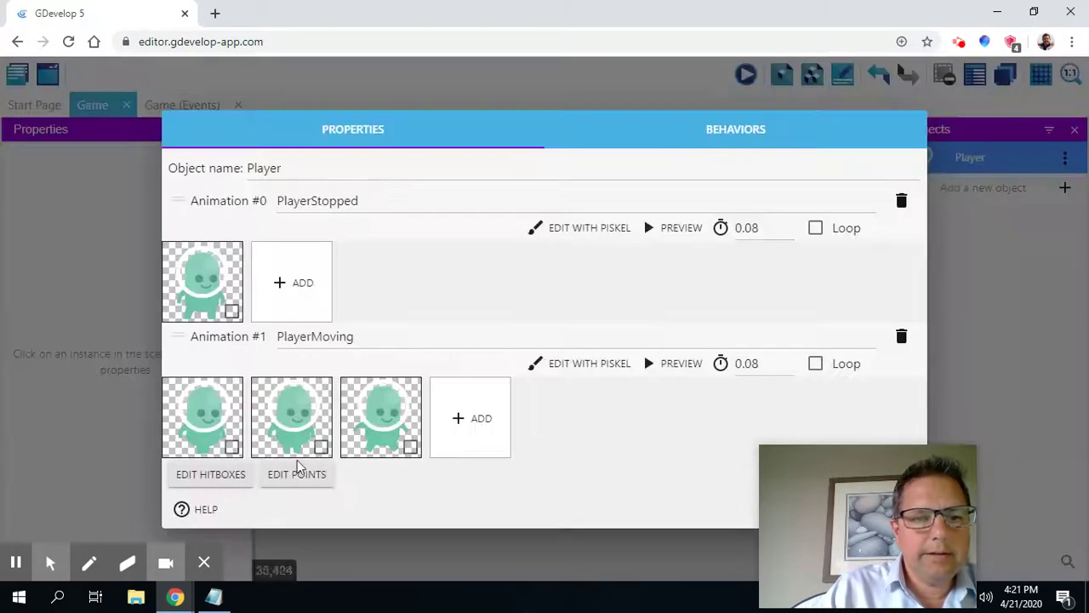
click(457, 418)
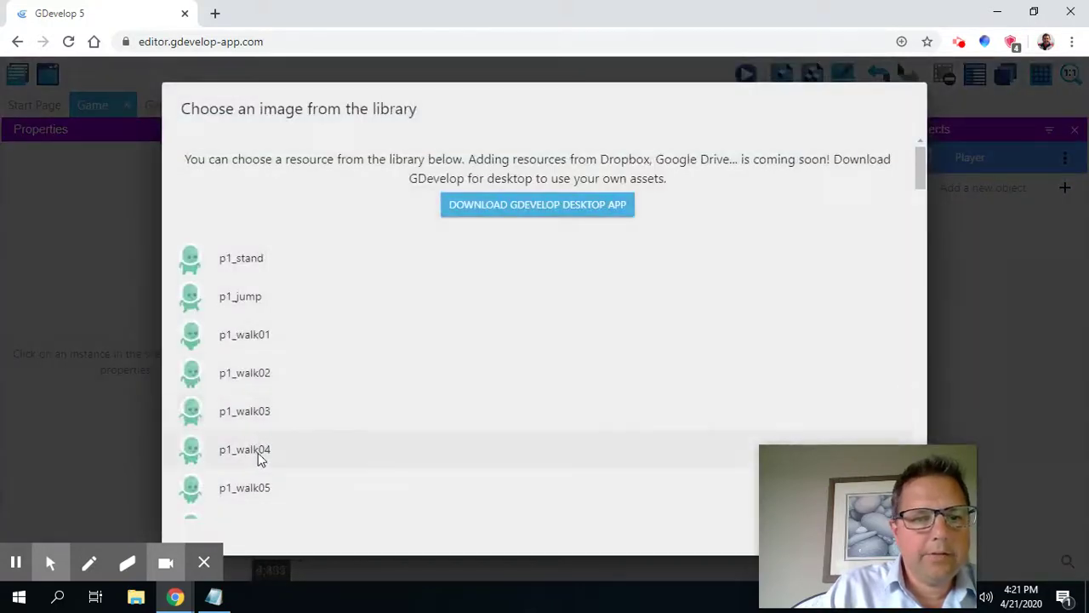
click(262, 455)
click(549, 419)
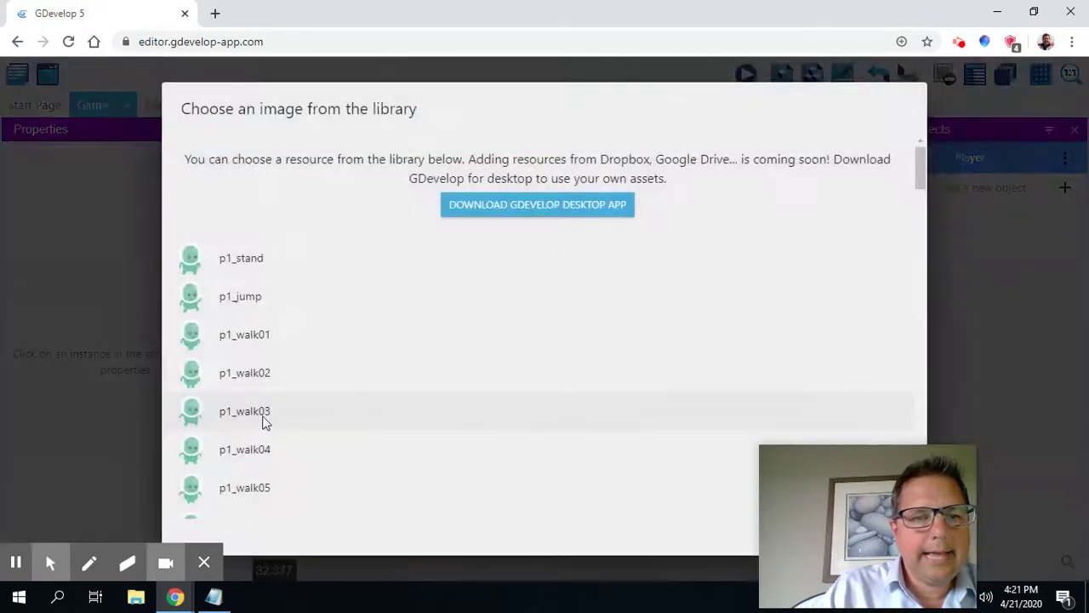
click(255, 455)
click(638, 422)
click(259, 491)
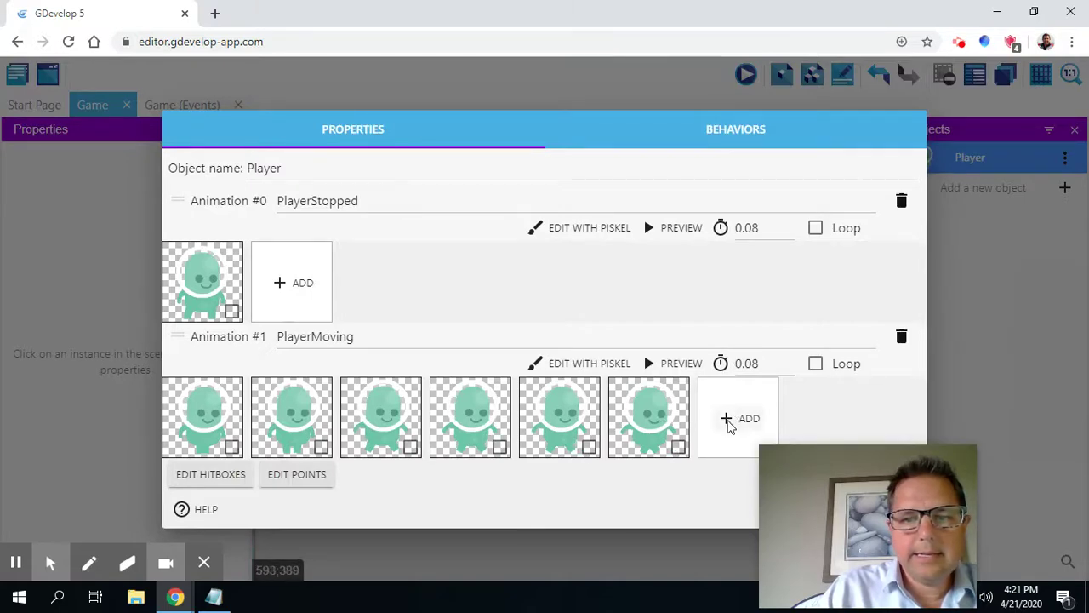
Step: Continue the PlayerMoving frame sequence with the library images p1_walk07, p1_walk08 and p1_walk09
click(727, 422)
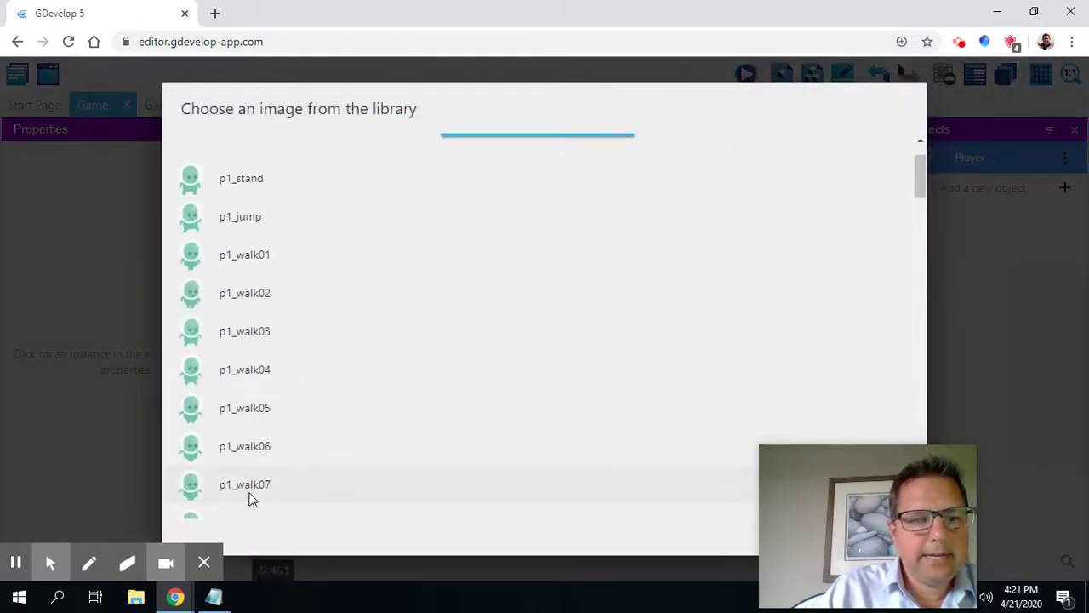
click(251, 499)
click(827, 414)
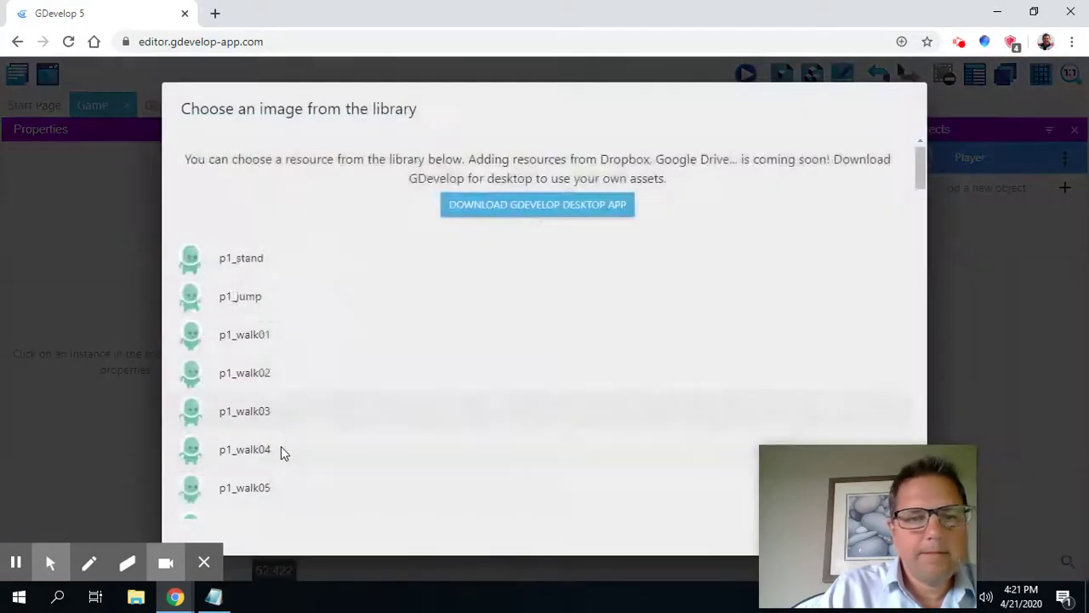
scroll(289, 443, down, 3)
click(247, 379)
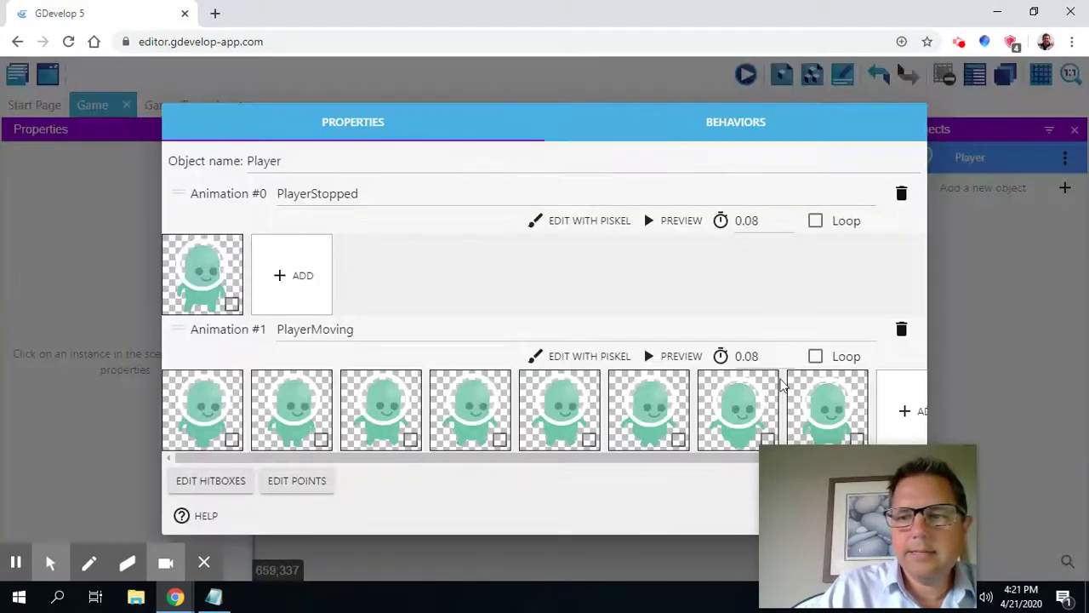
click(899, 410)
scroll(204, 425, down, 4)
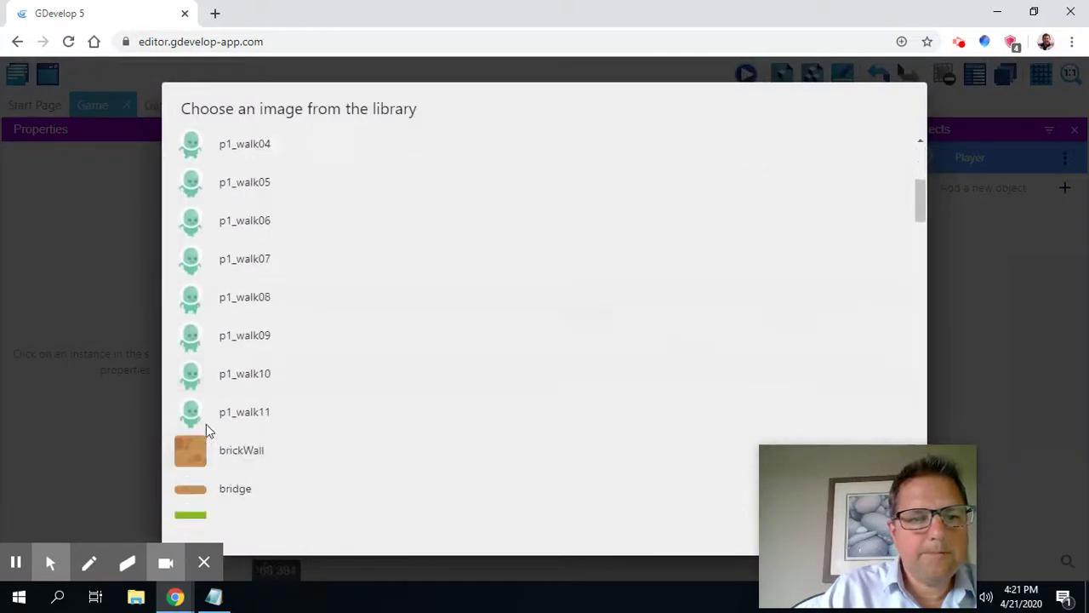
click(256, 324)
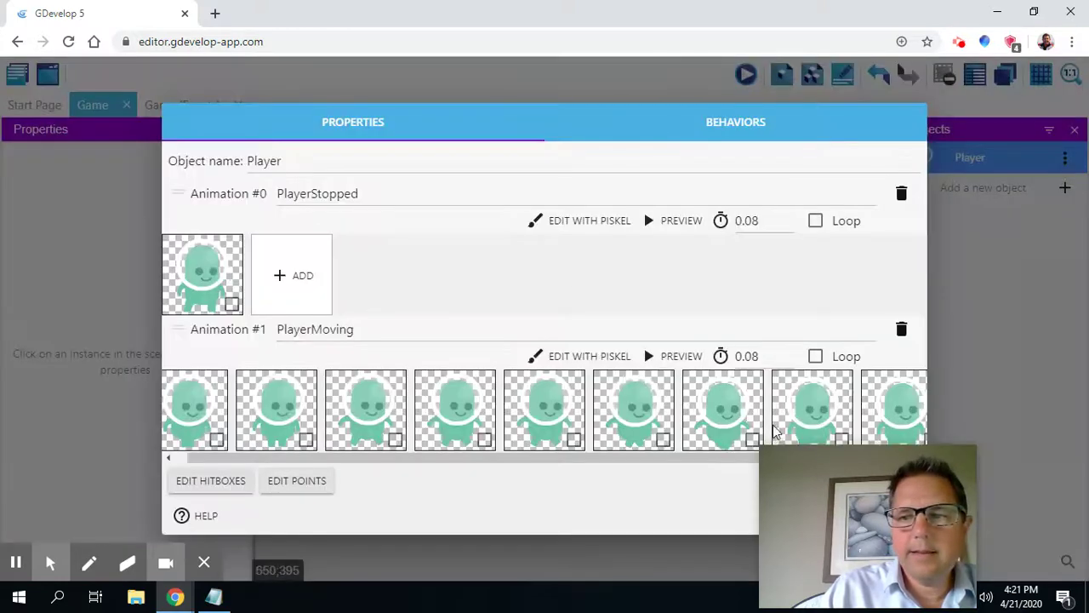
Step: Complete the PlayerMoving frame sequence with the library images p1_walk10 and p1_walk11
drag(305, 459, 446, 464)
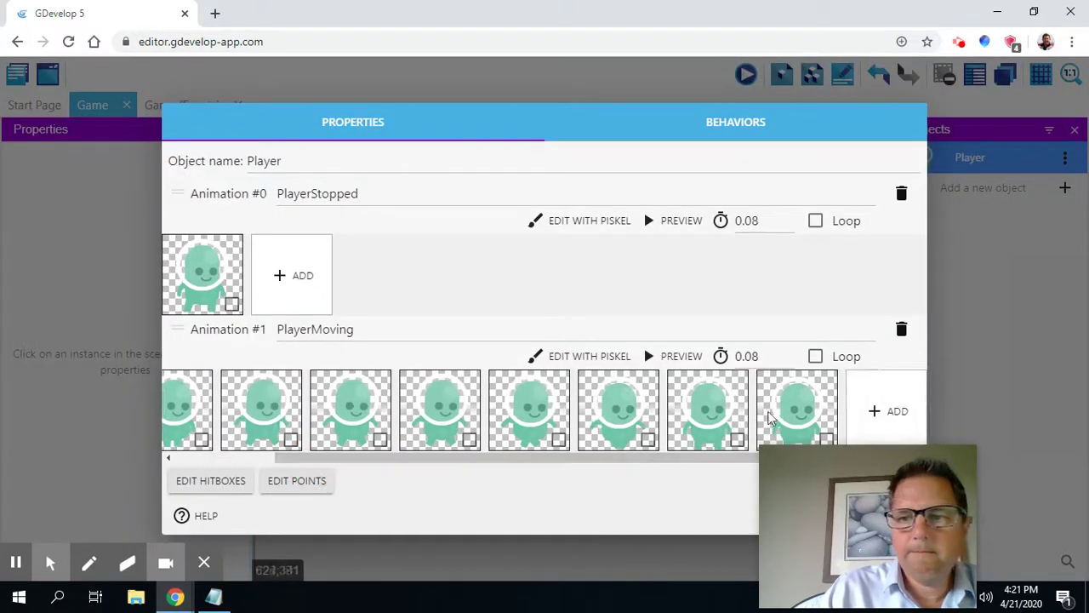
click(891, 412)
scroll(298, 460, down, 2)
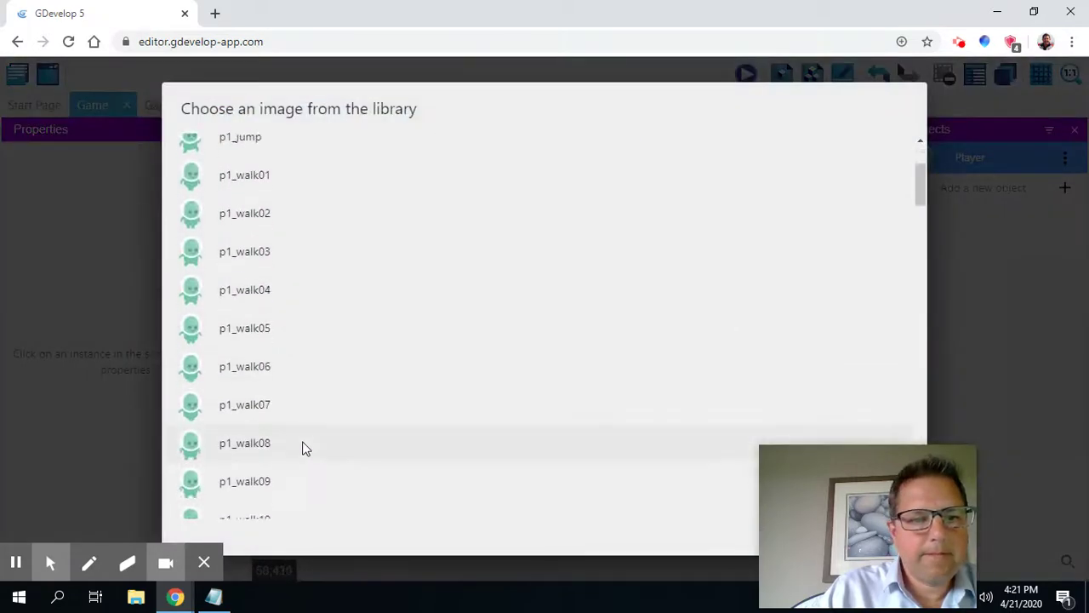
scroll(272, 477, down, 2)
click(269, 370)
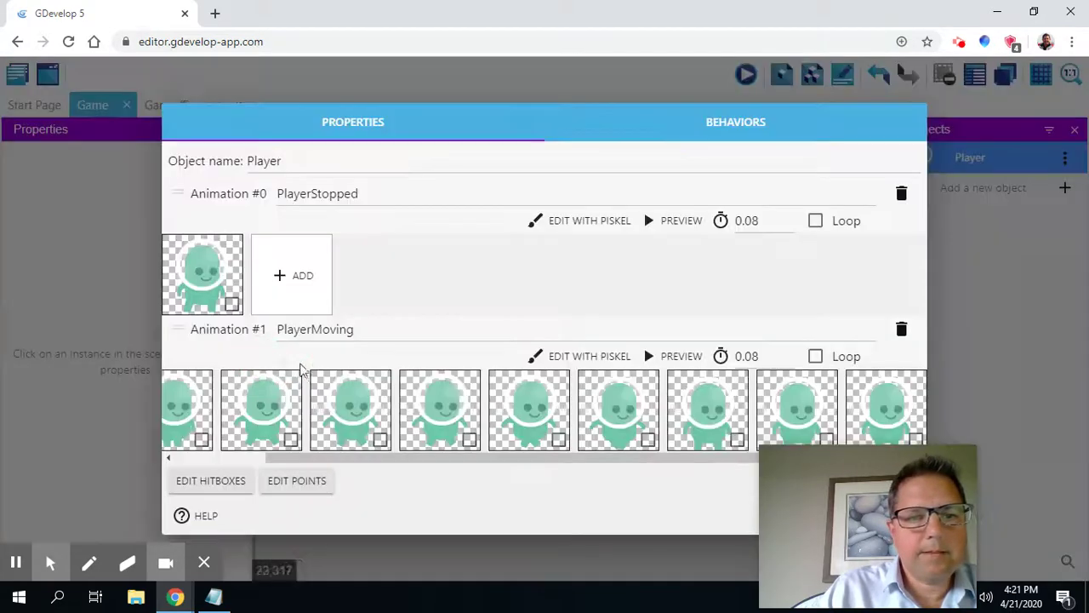
drag(406, 460, 578, 461)
click(893, 417)
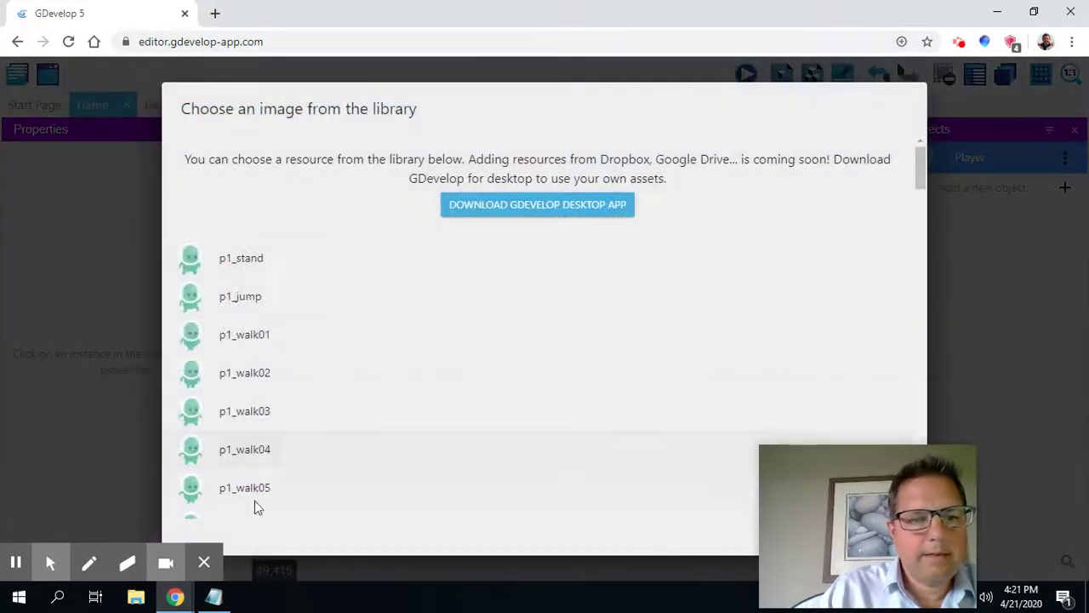
scroll(301, 445, down, 3)
scroll(283, 466, down, 2)
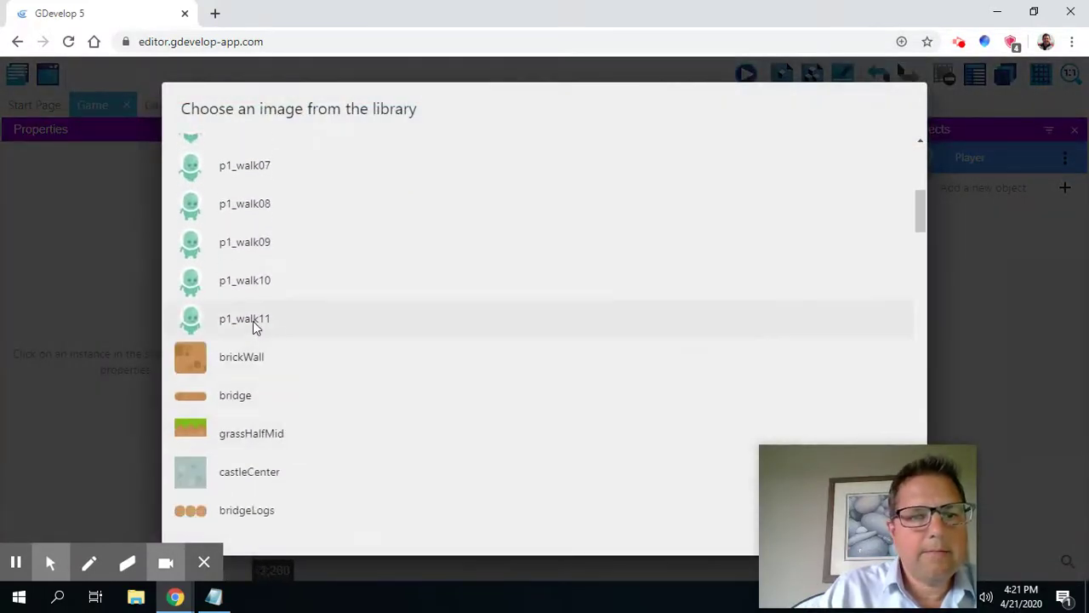
click(255, 324)
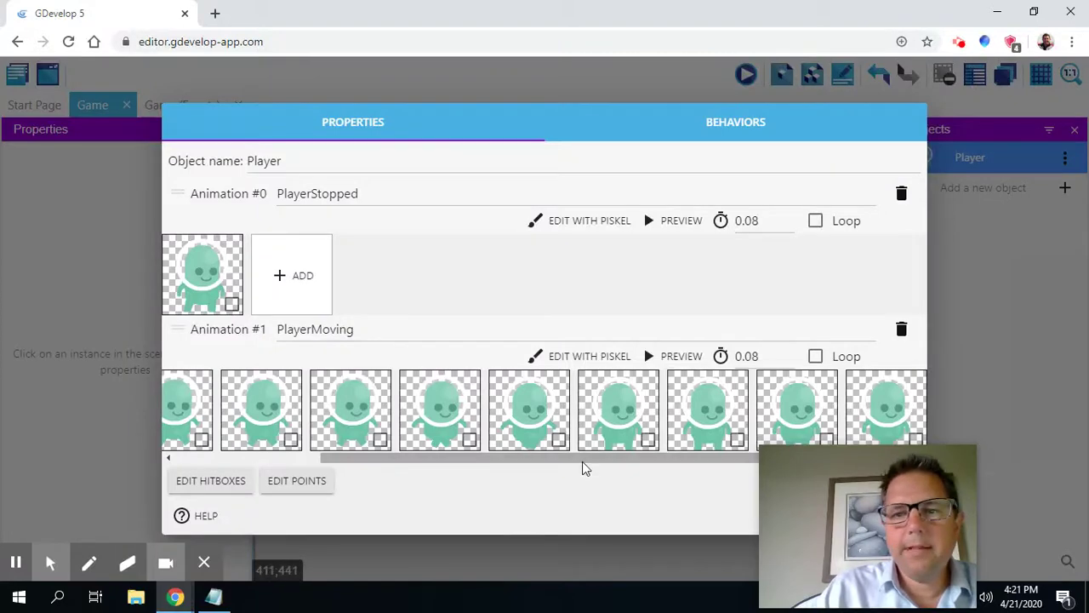
Step: Turn on looping for the PlayerMoving animation, checking its playback in the animation preview, and apply the Player's settings
click(676, 357)
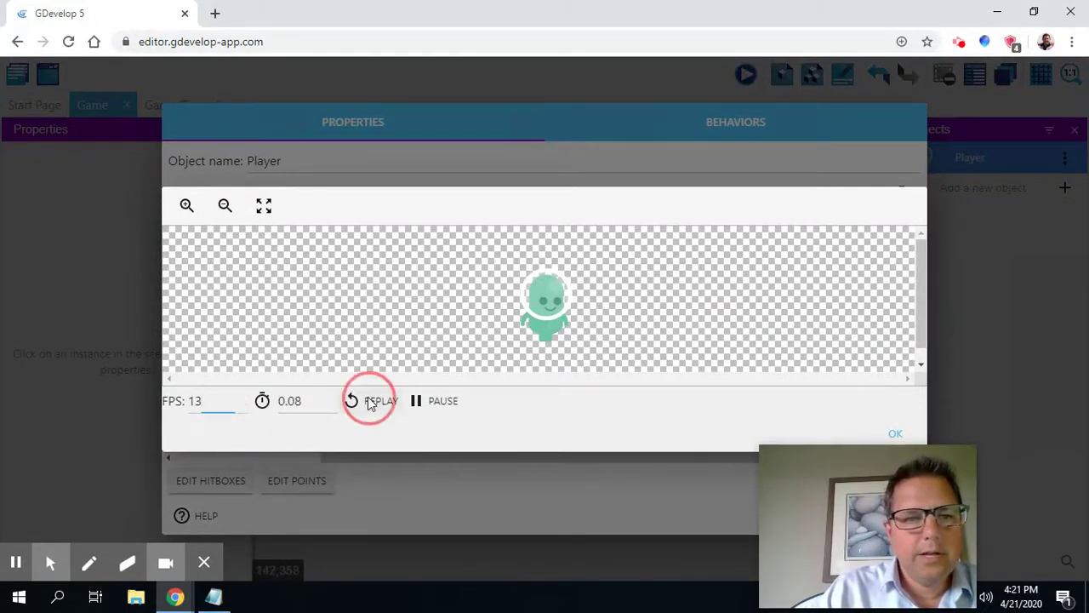
click(894, 436)
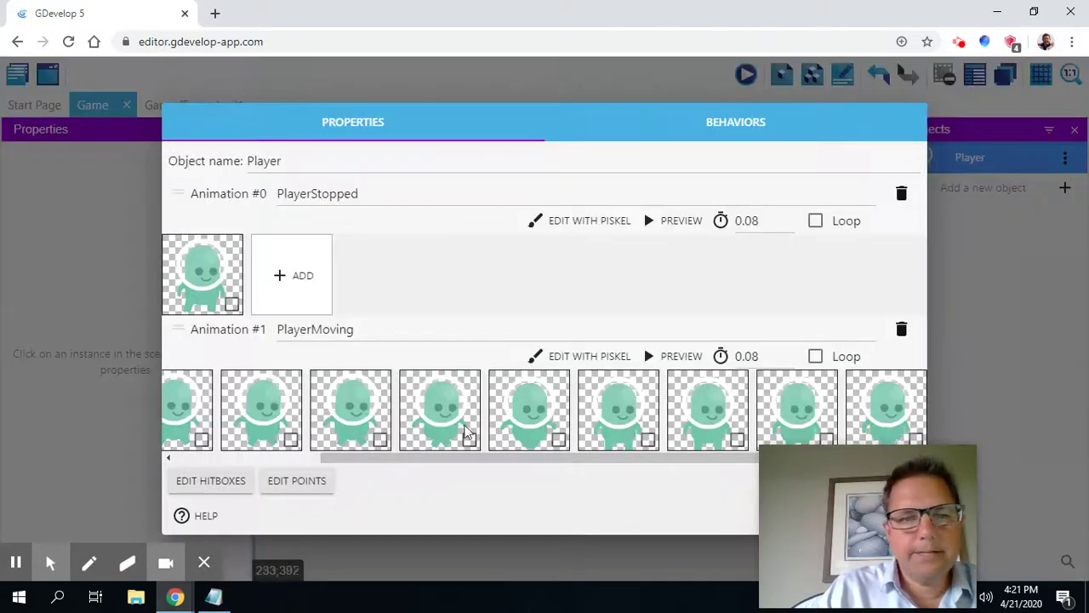
click(822, 359)
click(663, 360)
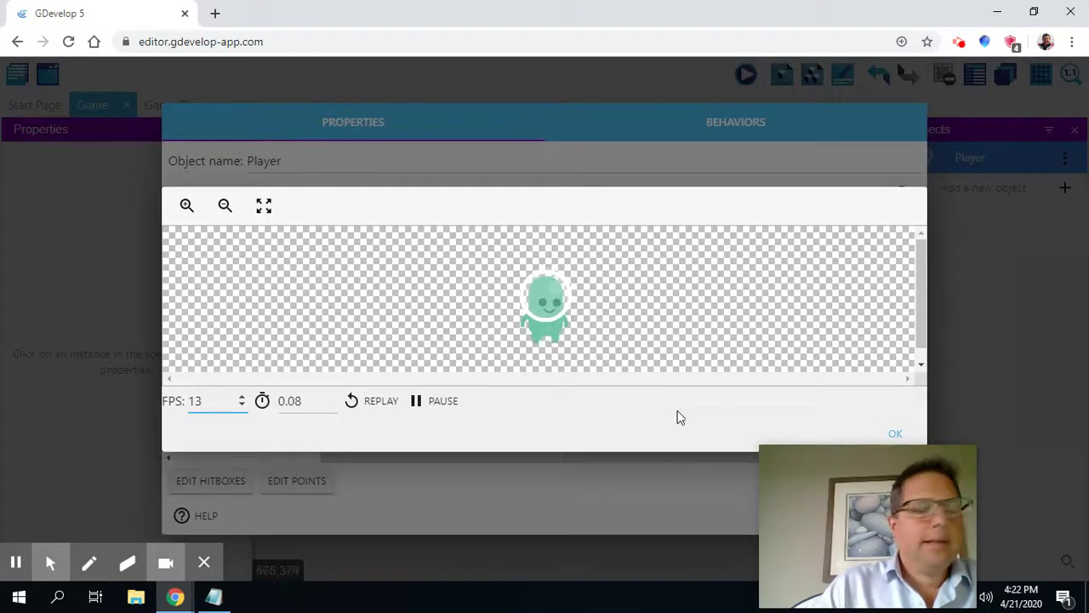
click(425, 403)
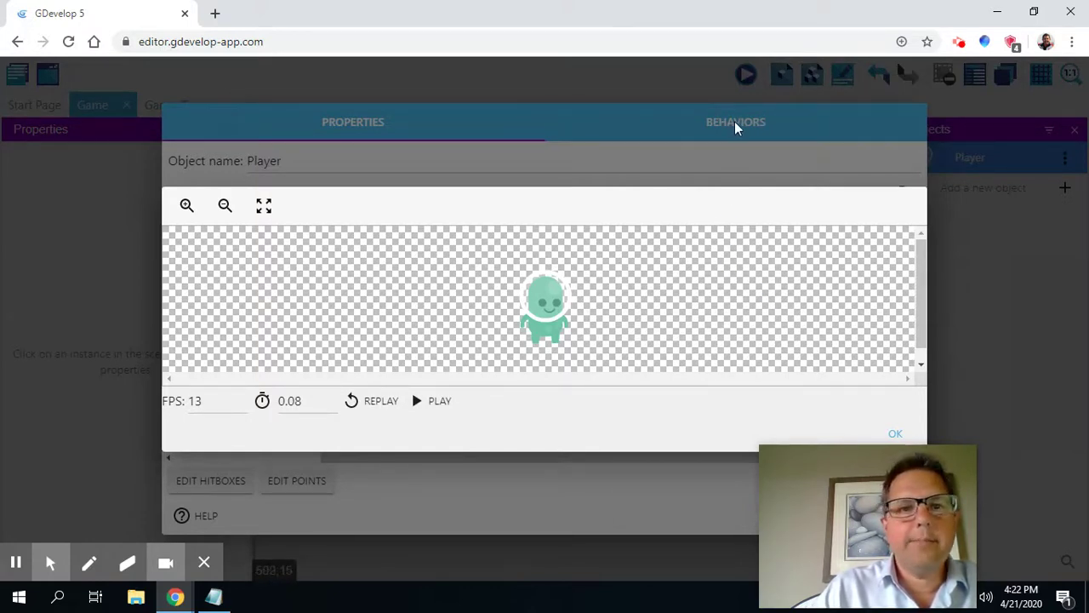
click(895, 433)
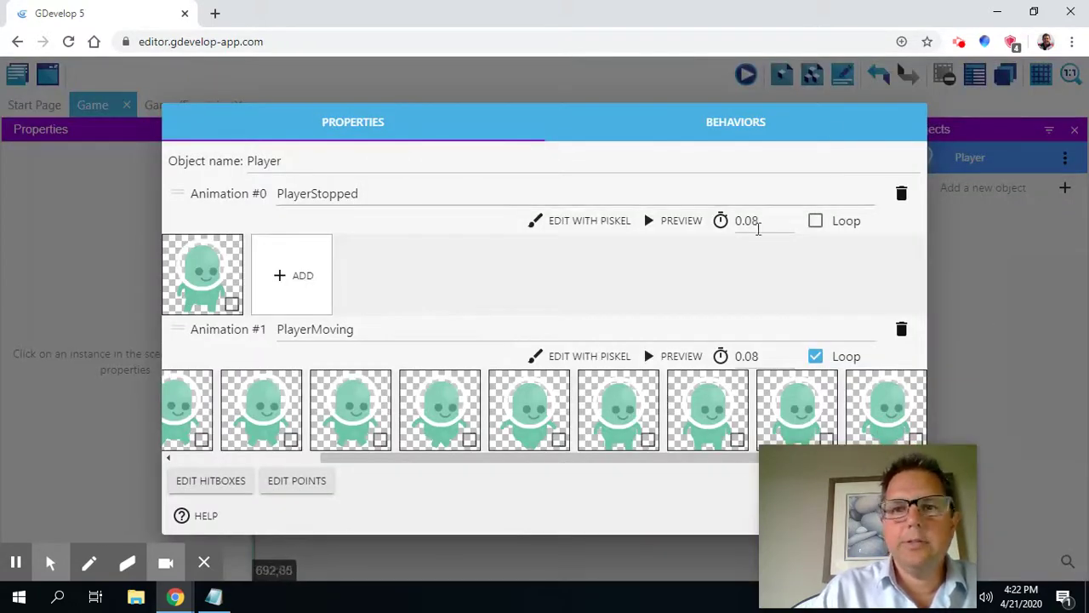
drag(837, 464, 883, 508)
click(895, 517)
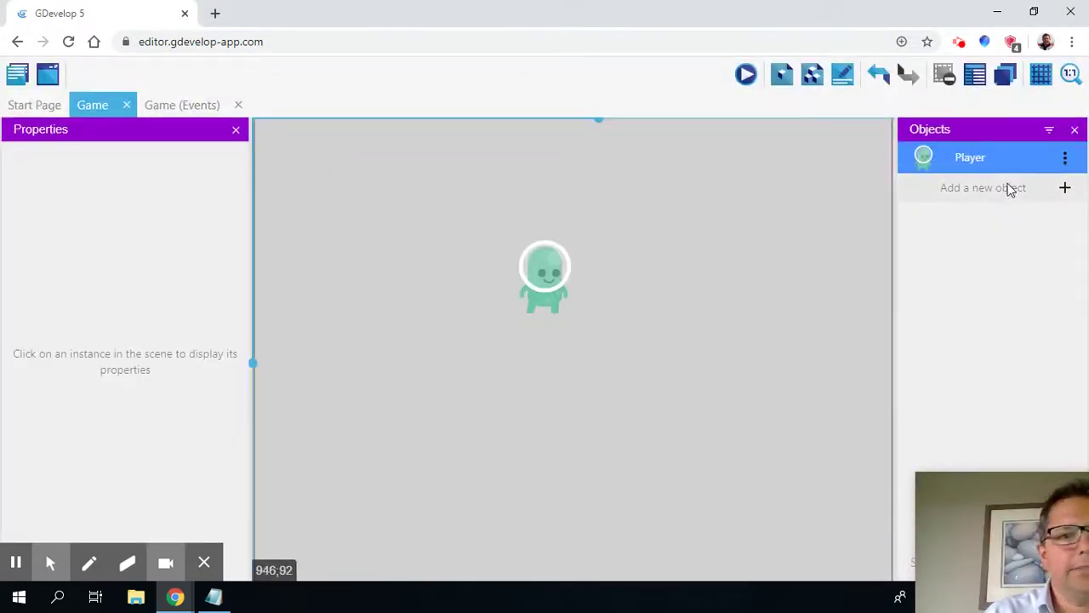
Step: Add a new Tiled Sprite object to the scene's objects and name it Ground
click(1063, 189)
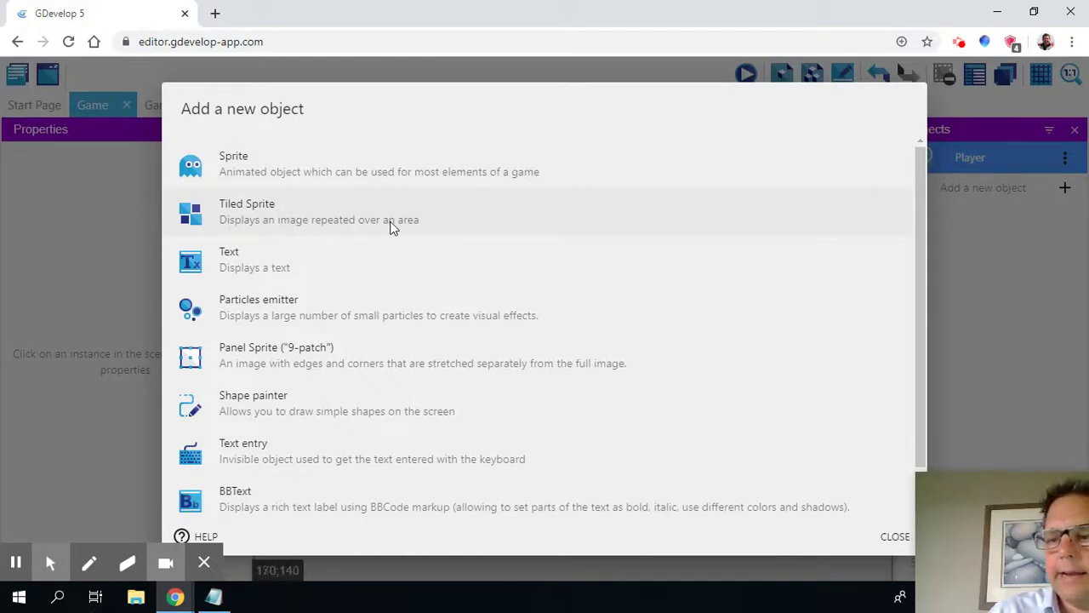
click(353, 223)
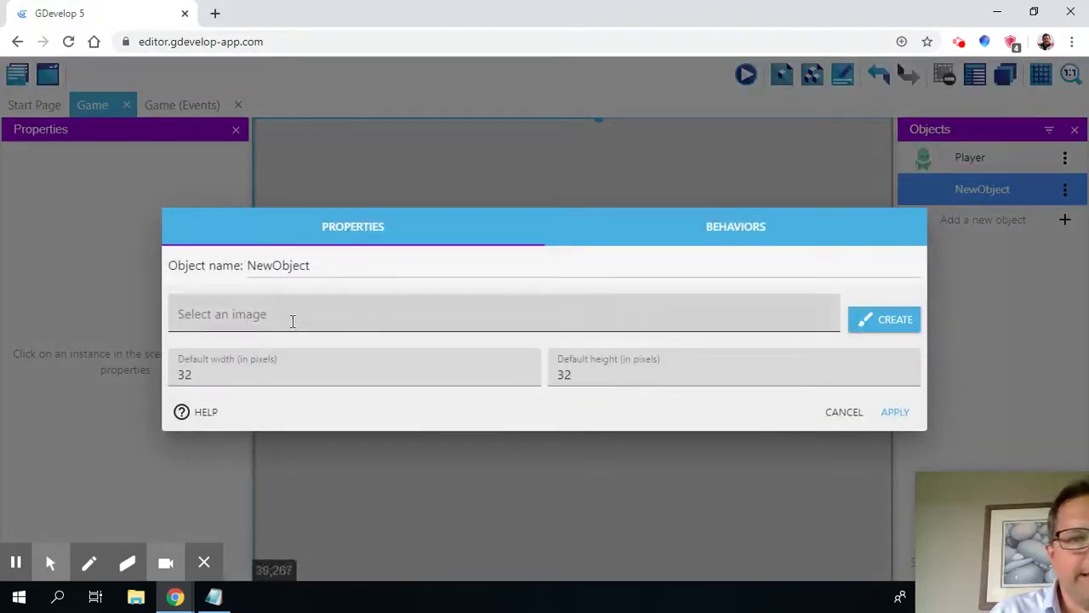
drag(308, 269, 246, 266)
text(Gr)
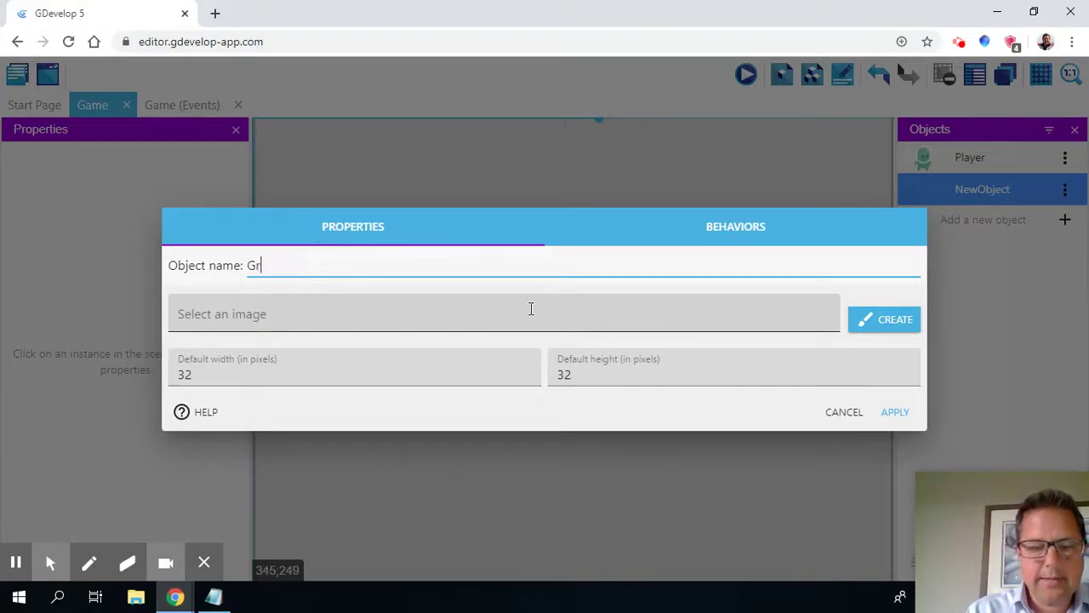
text(ound)
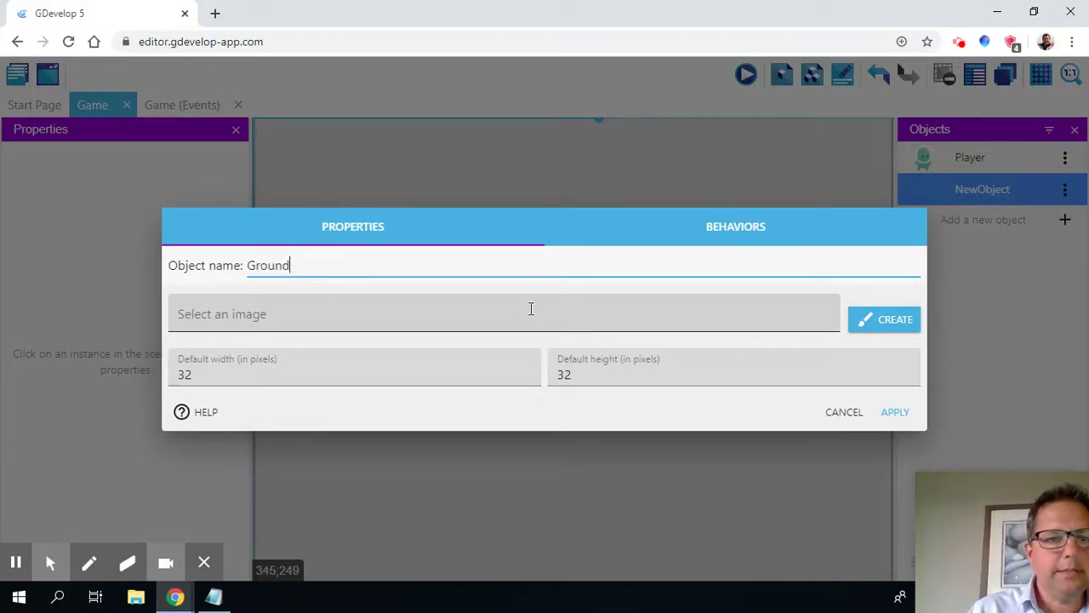
Step: Assign the library image grassHalfMid to the Ground object and apply its settings
click(260, 310)
click(316, 355)
scroll(250, 384, down, 4)
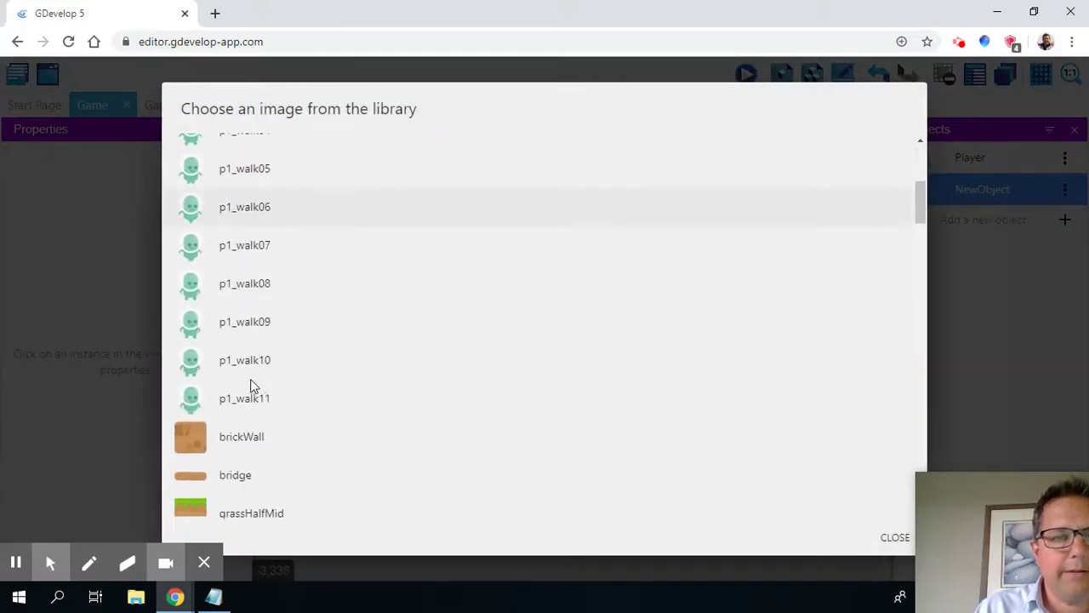
scroll(310, 417, down, 2)
click(252, 432)
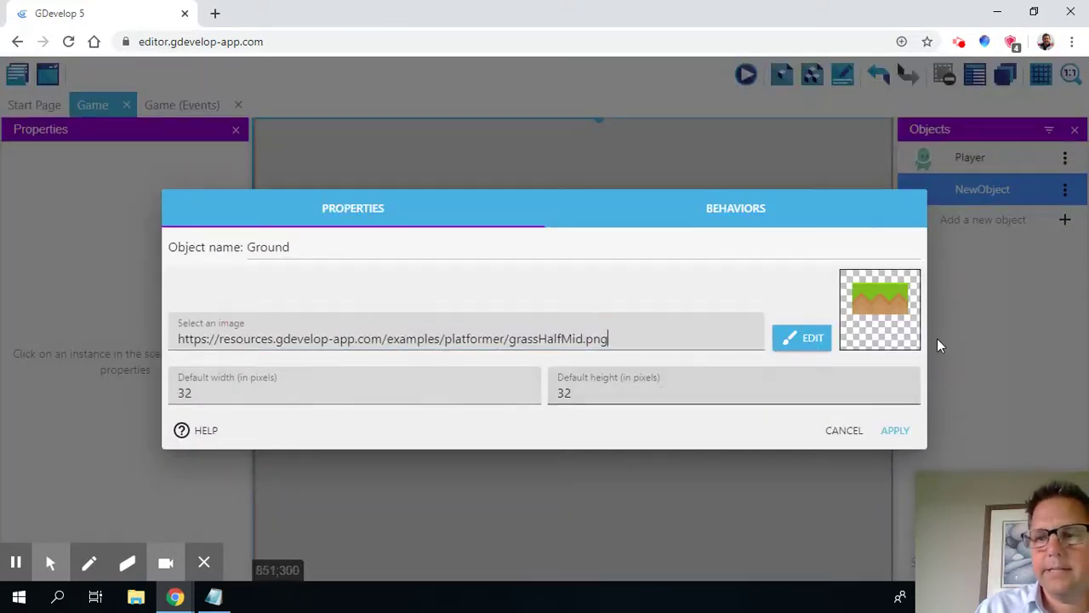
click(896, 432)
Step: Place a Ground tile in the scene below the Player, and move it out to about X 906, Y 232
drag(976, 187, 387, 393)
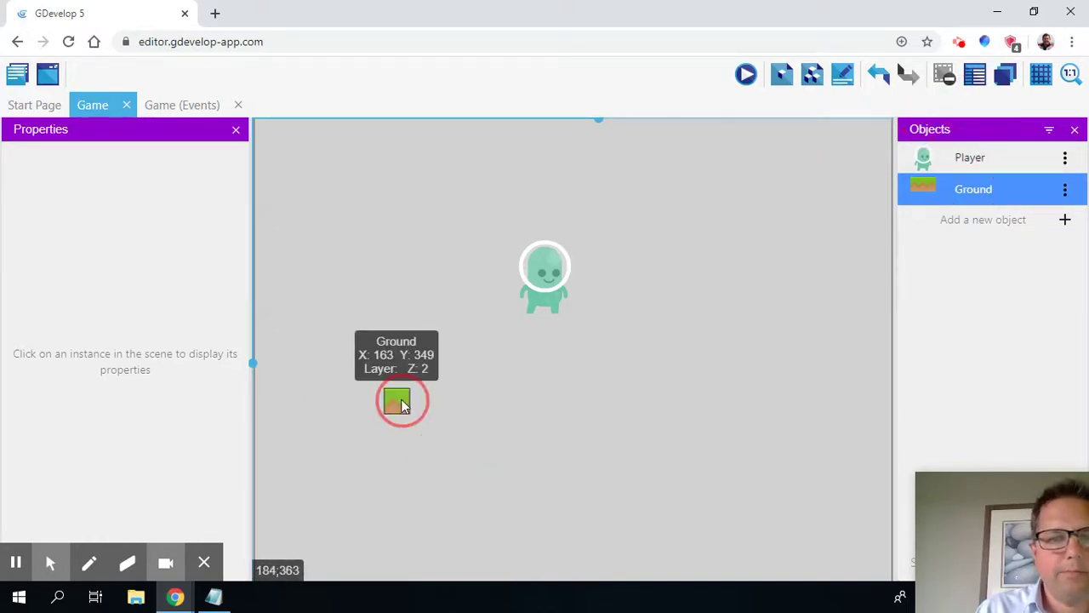
drag(403, 406, 966, 207)
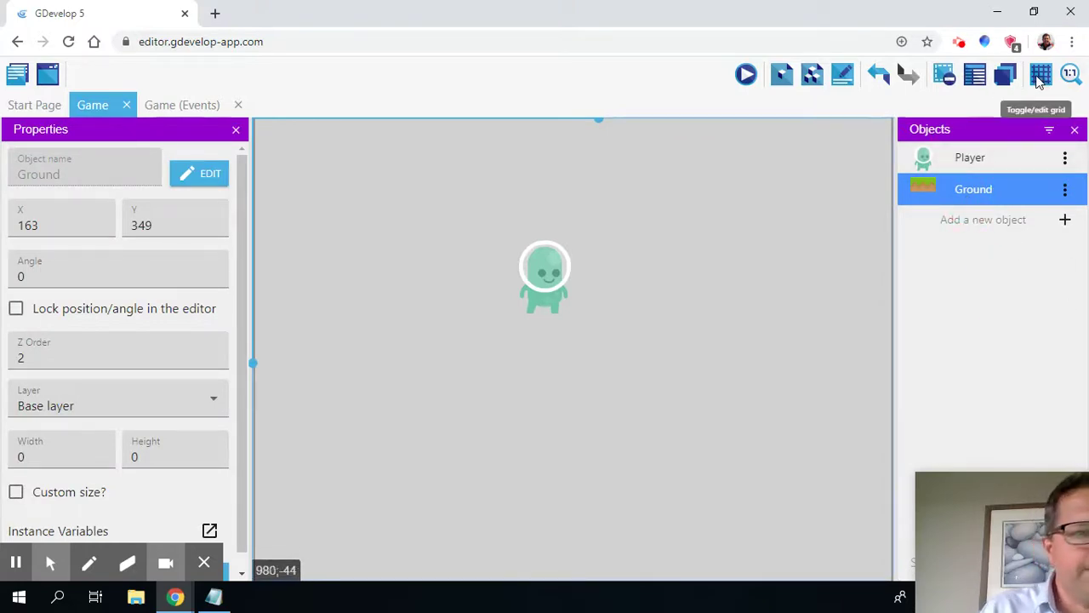
Step: Show the scene grid and apply its setup with 32 by 32 pixel cells and zero offsets
click(1040, 77)
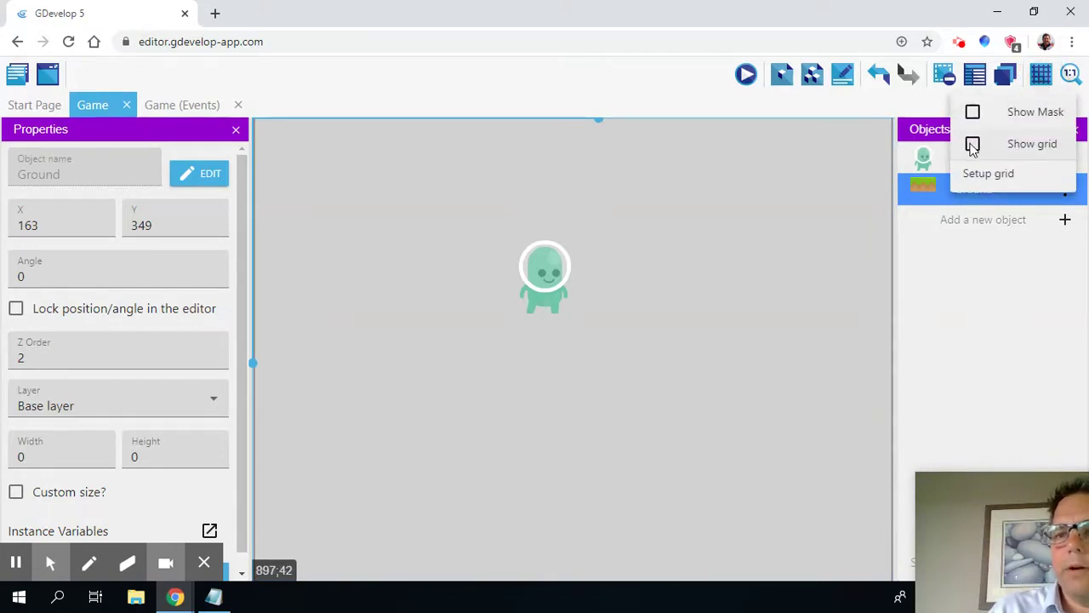
click(973, 145)
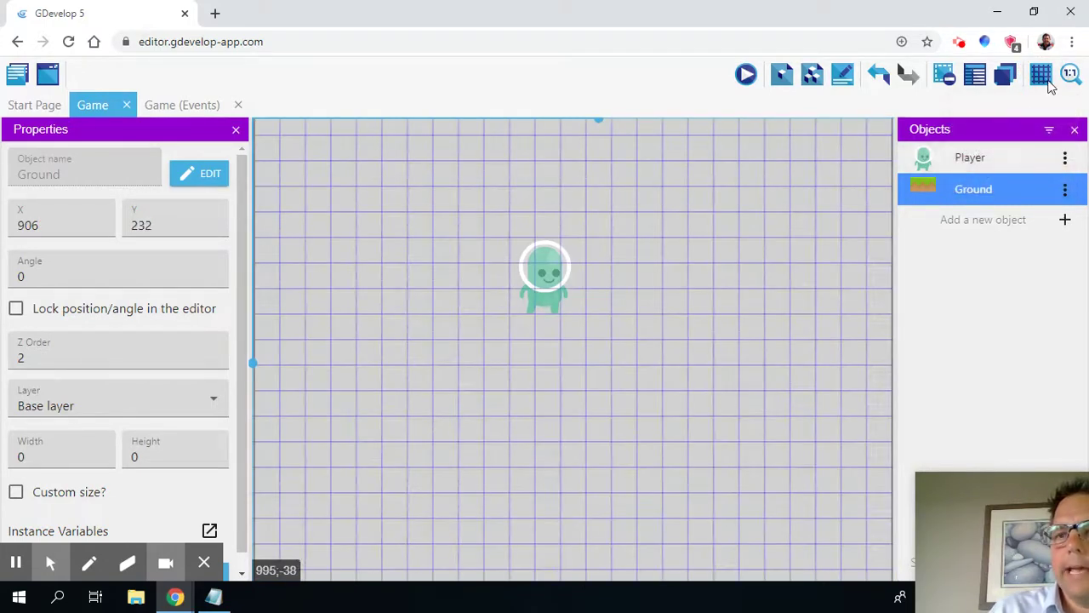
click(1042, 77)
click(983, 175)
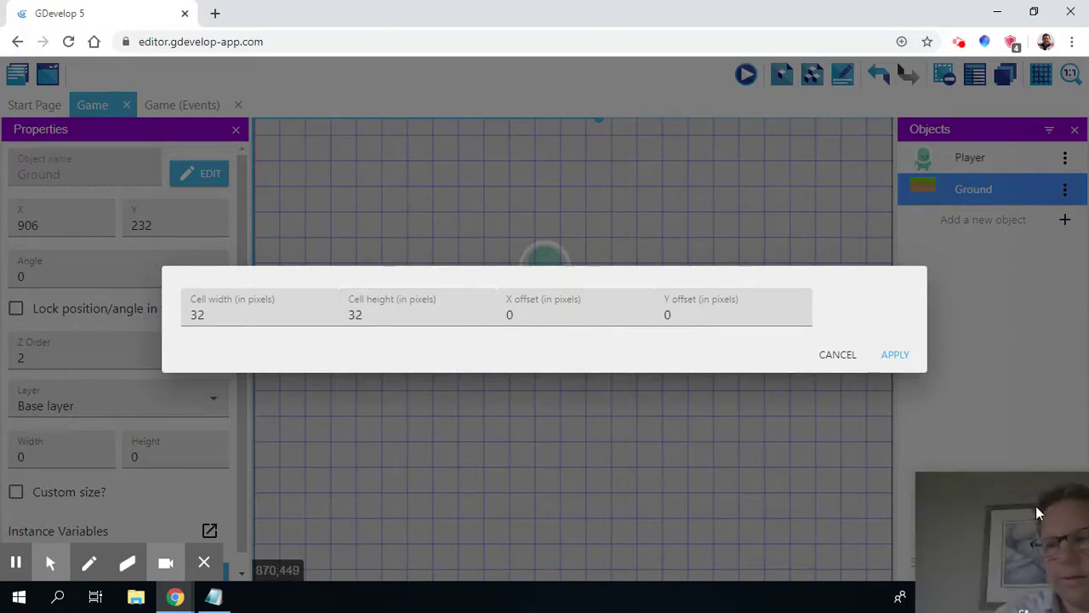
drag(993, 485, 891, 542)
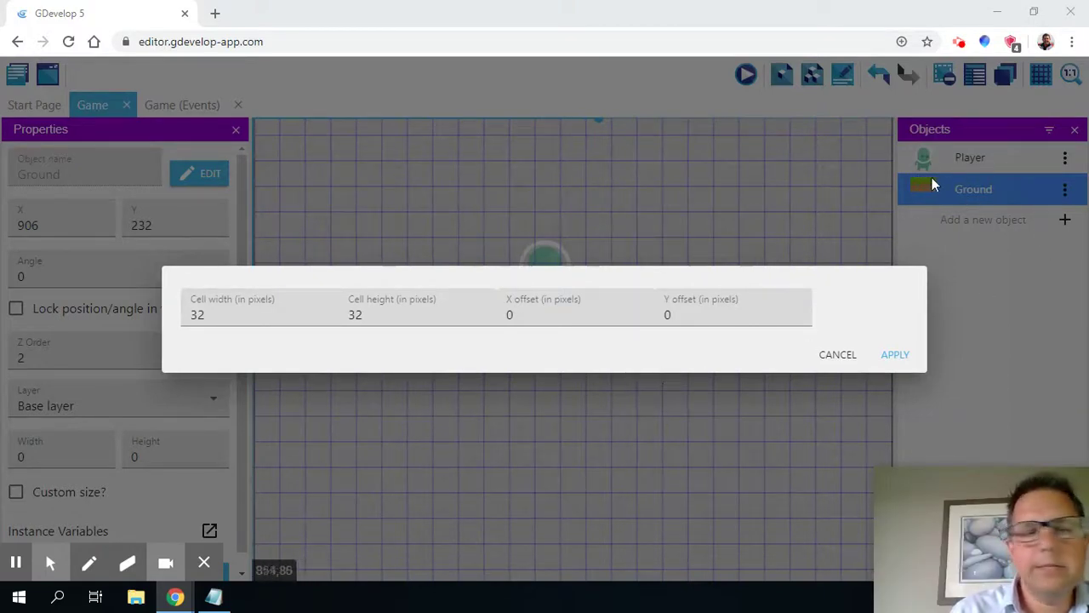
click(900, 357)
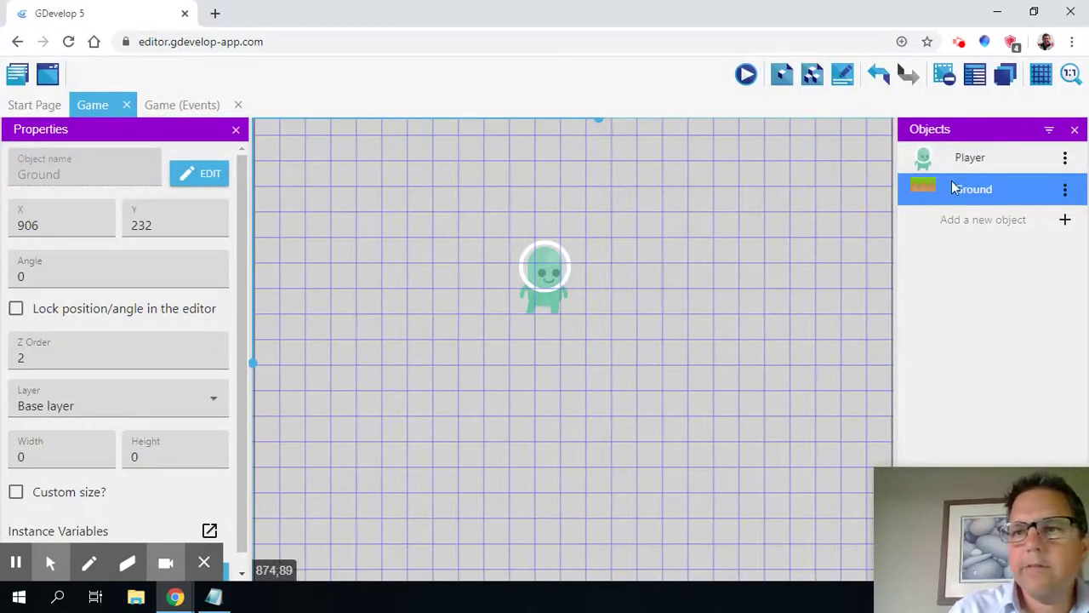
Step: Place a Ground tile on the grid at X 64, Y 320 and stretch it to a platform 672 wide and 32 high
drag(952, 187, 323, 383)
click(326, 375)
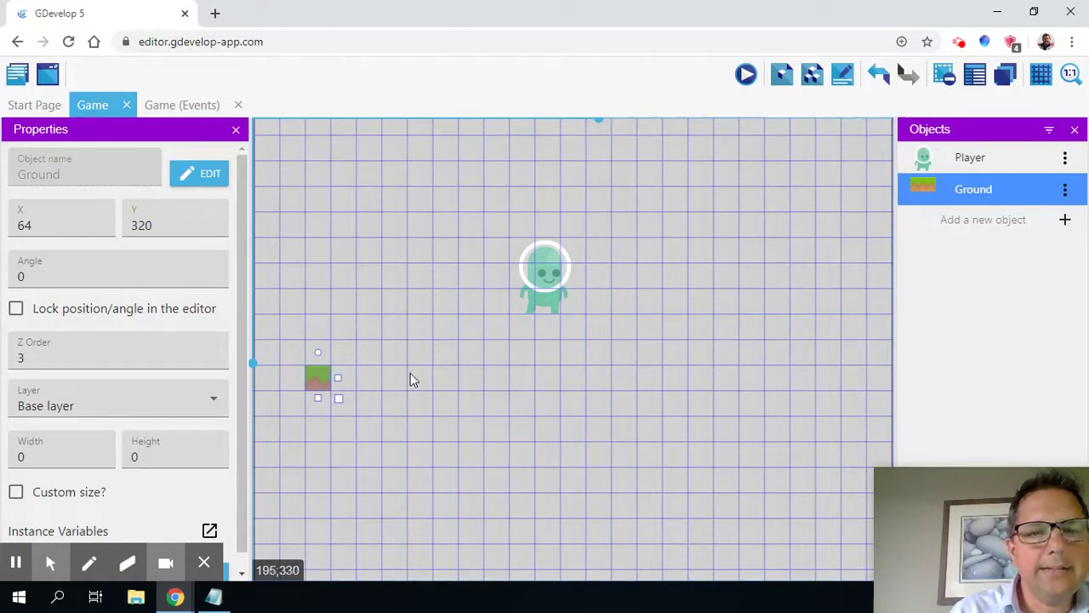
click(341, 377)
drag(355, 379, 840, 377)
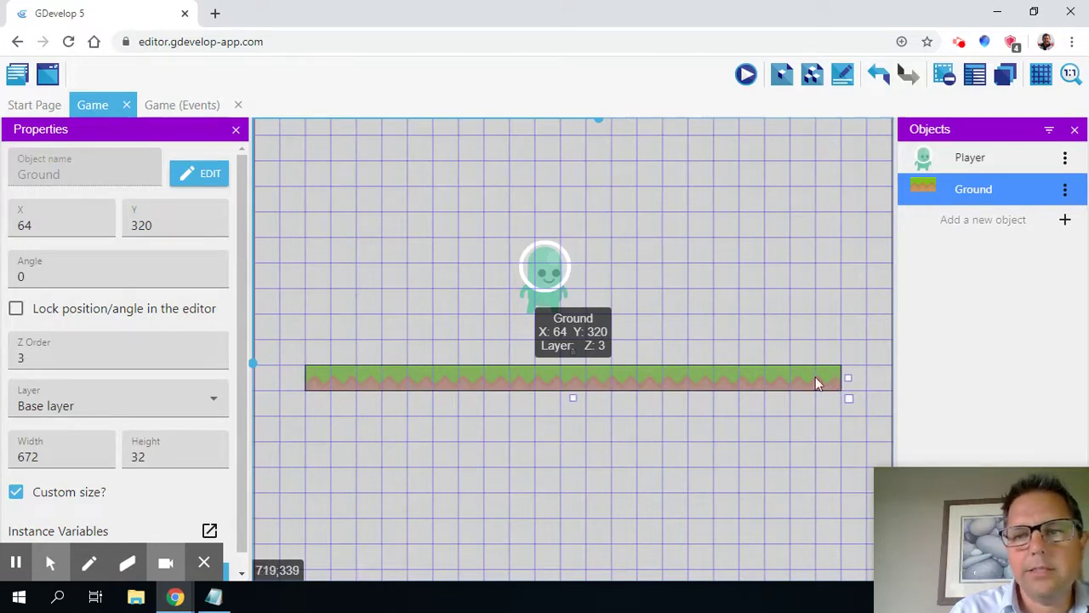
Step: Resize the Player instance above the platform to a custom size of 64 by 96
click(541, 274)
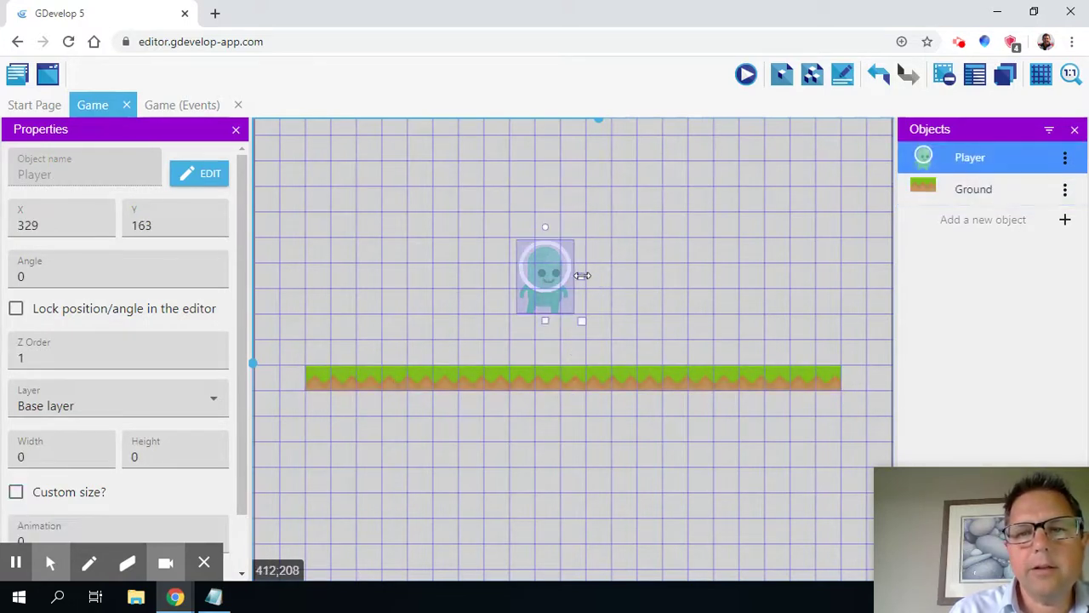
mouse_move(582, 275)
mouse_down()
mouse_move(668, 288)
mouse_move(593, 280)
mouse_up()
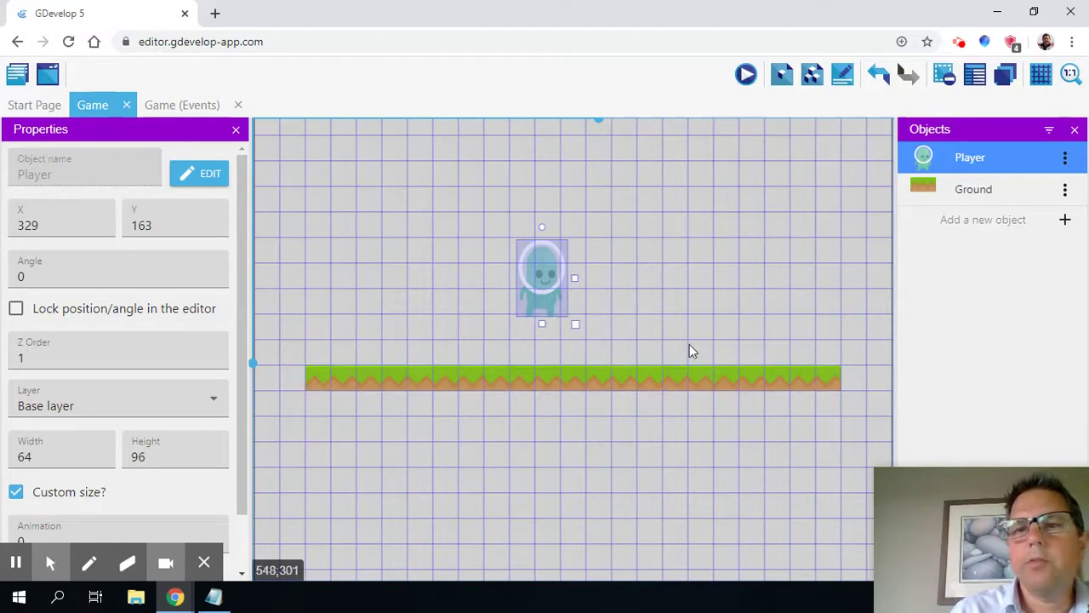
scroll(851, 136, up, 1)
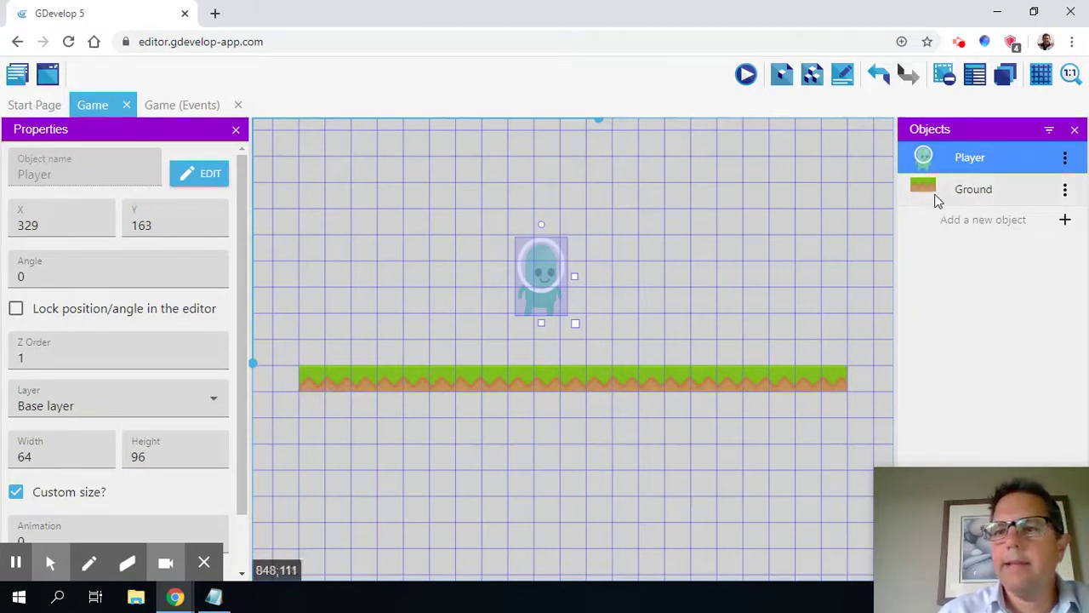
Step: Open the Player object's settings and add the Platformer character behavior to it
click(964, 158)
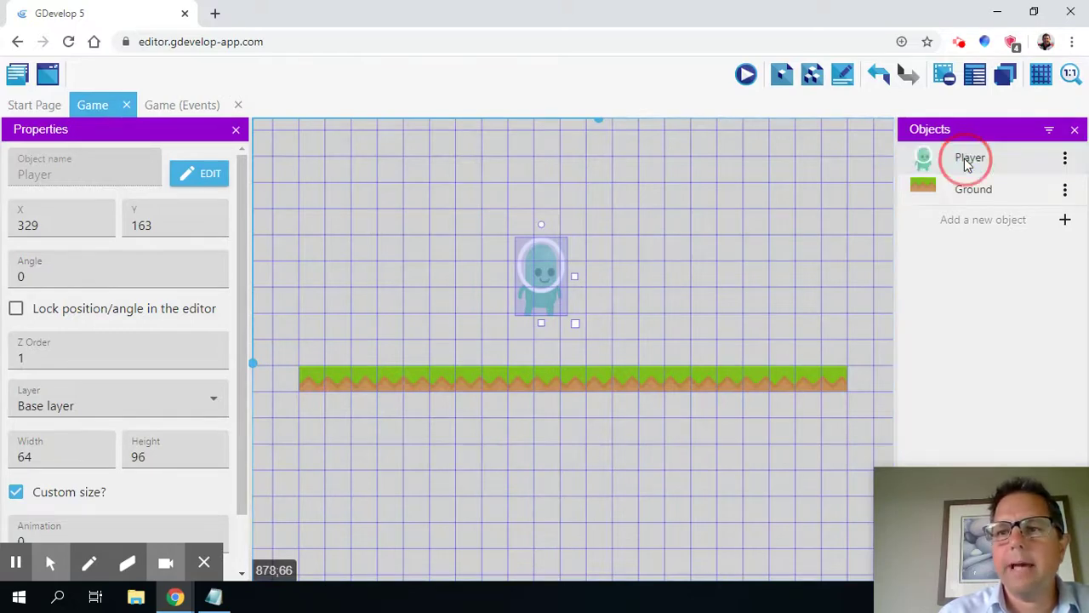
click(965, 158)
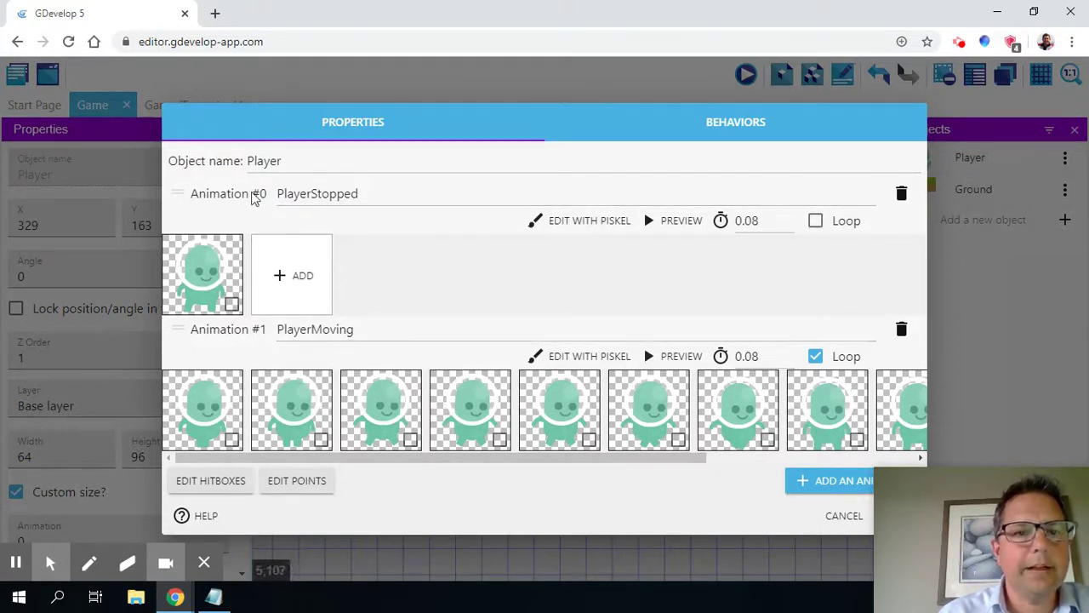
click(737, 128)
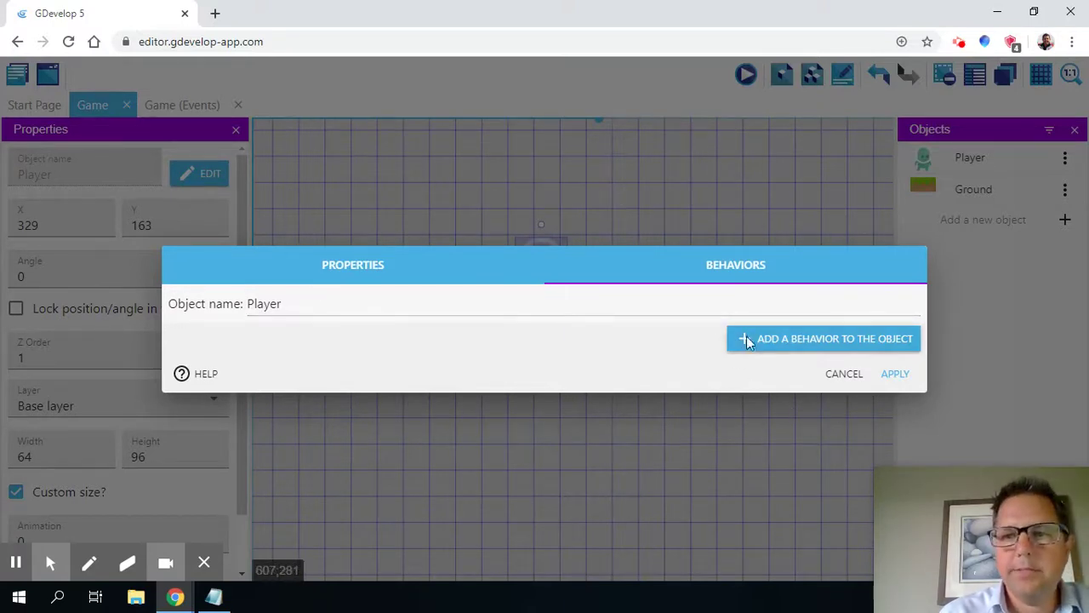
click(815, 343)
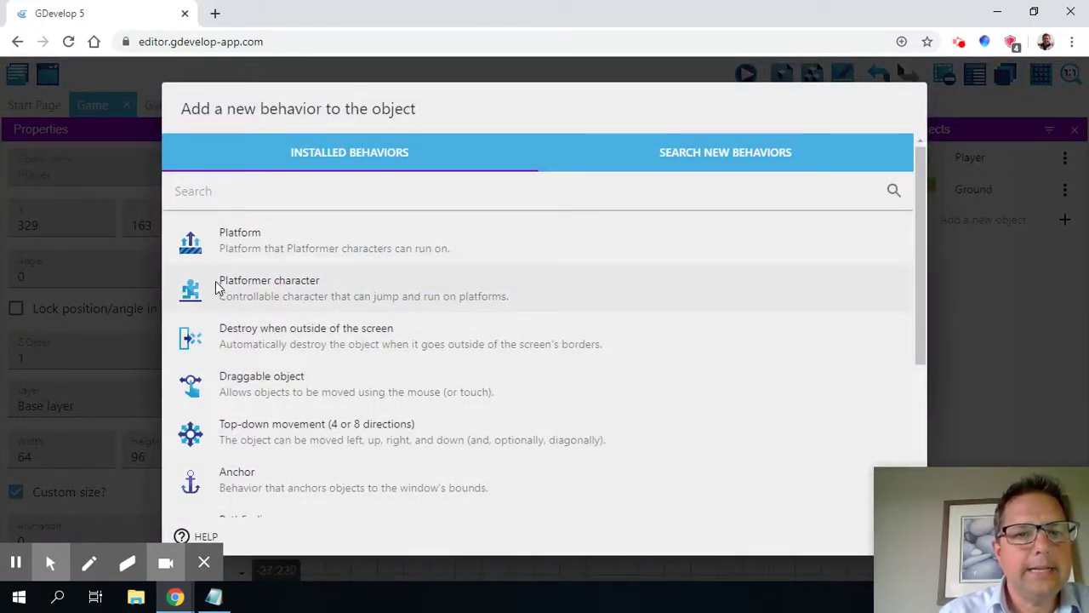
click(268, 294)
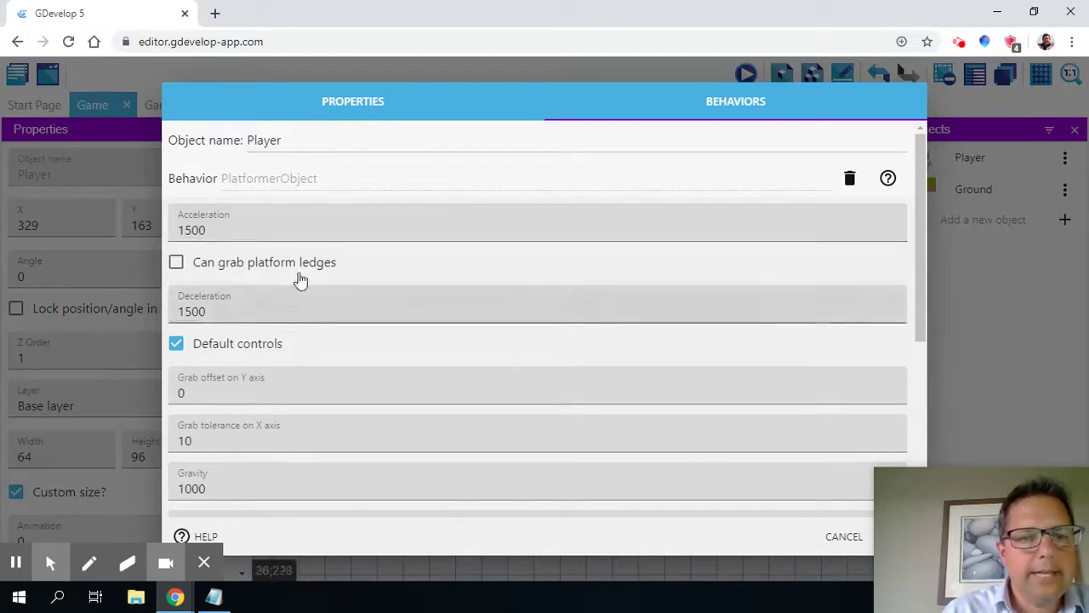
Step: Review the Platformer character parameters, such as gravity, jump speed and default controls, and apply the Player's settings
scroll(316, 263, down, 2)
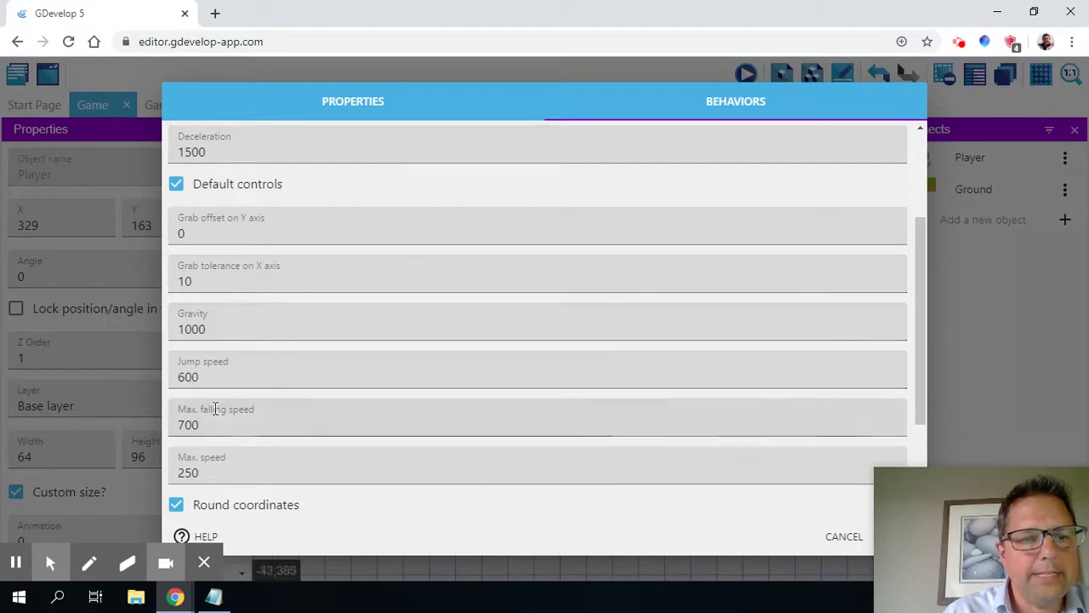
scroll(281, 415, down, 1)
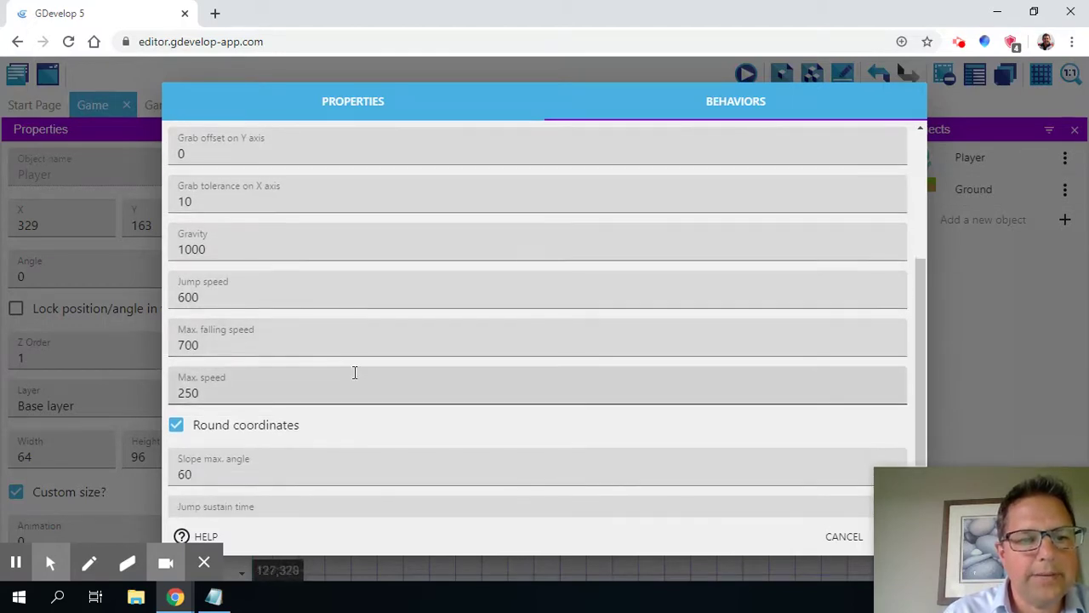
scroll(349, 374, up, 3)
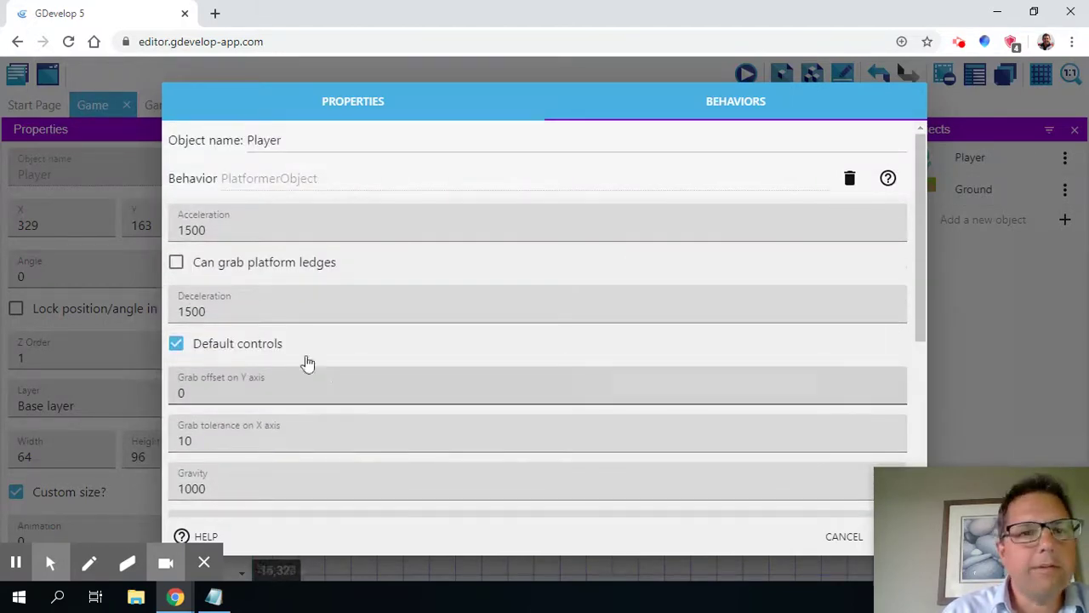
scroll(398, 350, down, 2)
scroll(397, 351, down, 2)
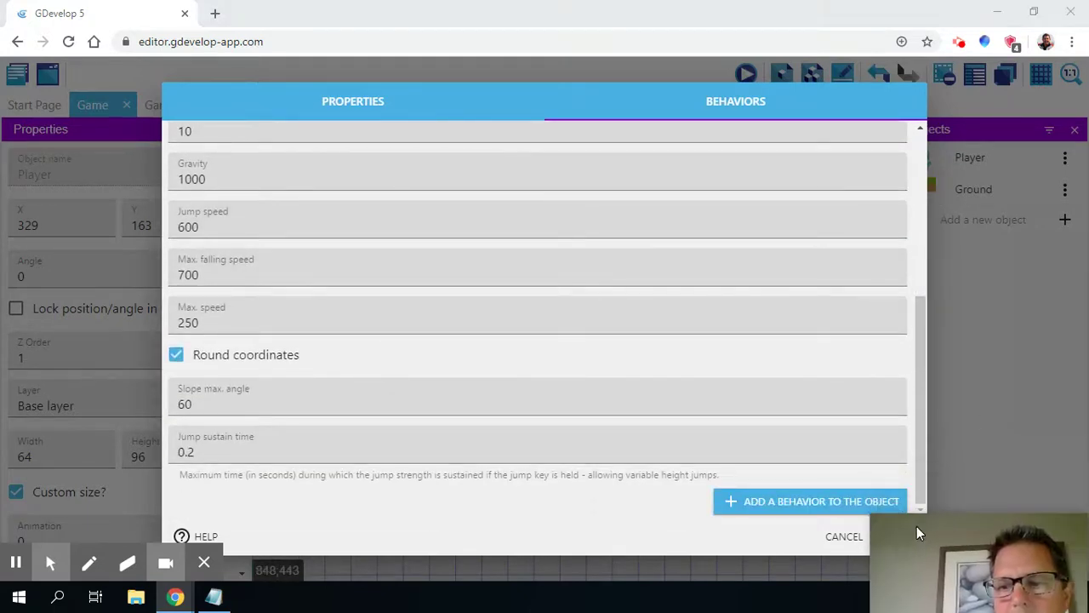
drag(918, 482, 900, 288)
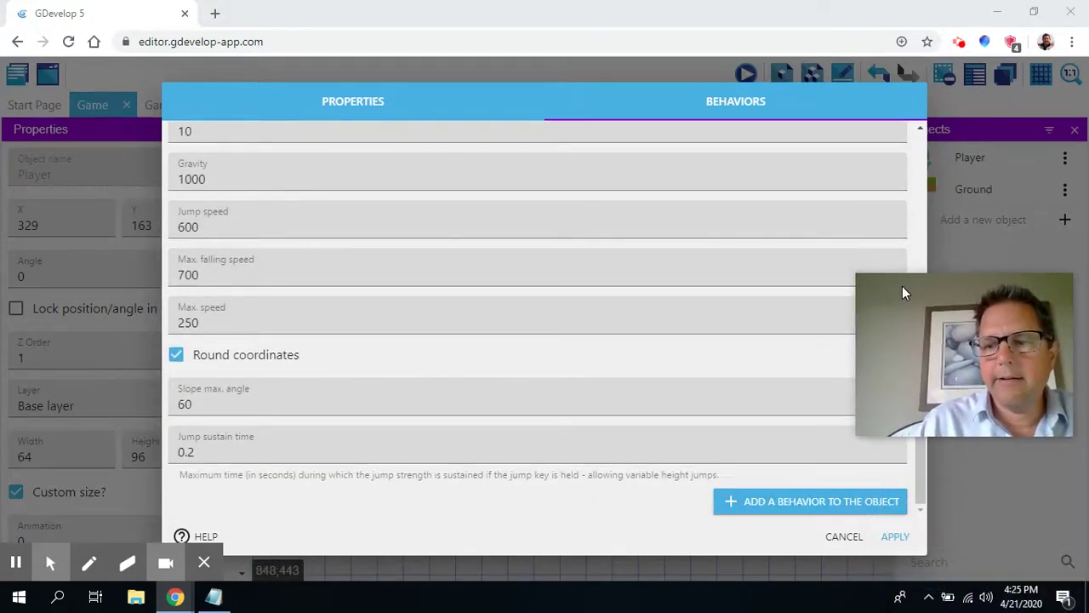
click(895, 537)
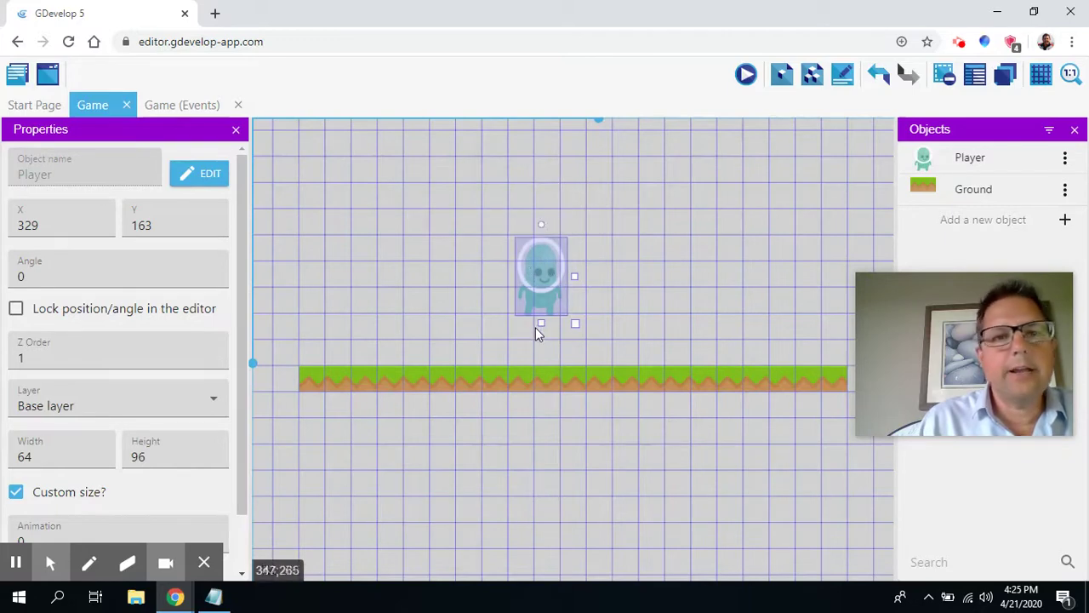
Step: Preview the game to test how the Player behaves on the Ground platform, and close the preview
click(747, 76)
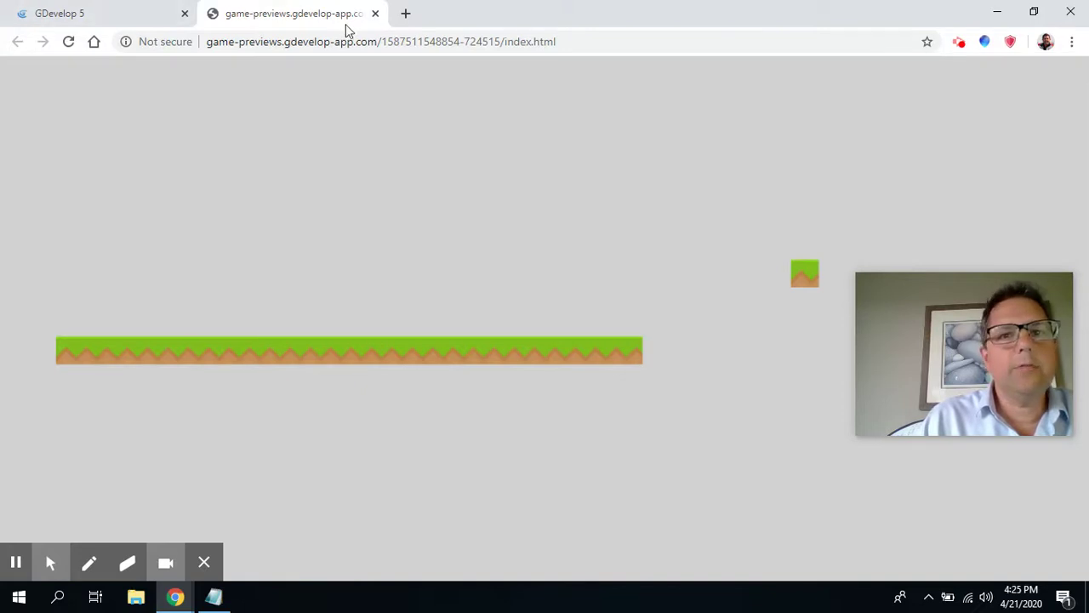
click(375, 14)
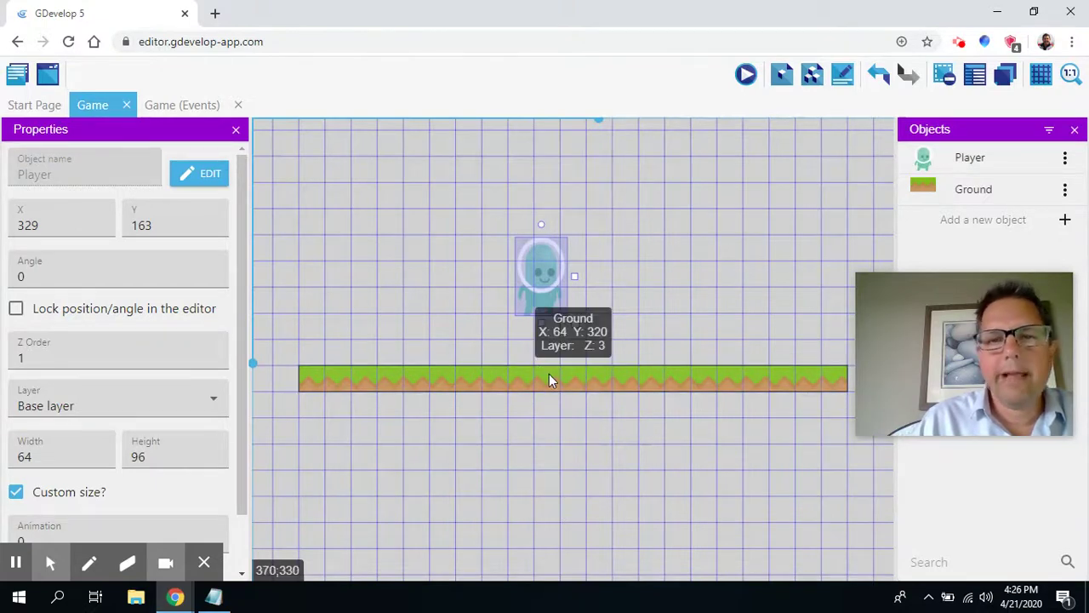
Step: Open the Ground object's settings and add the Platform behavior to it
click(960, 190)
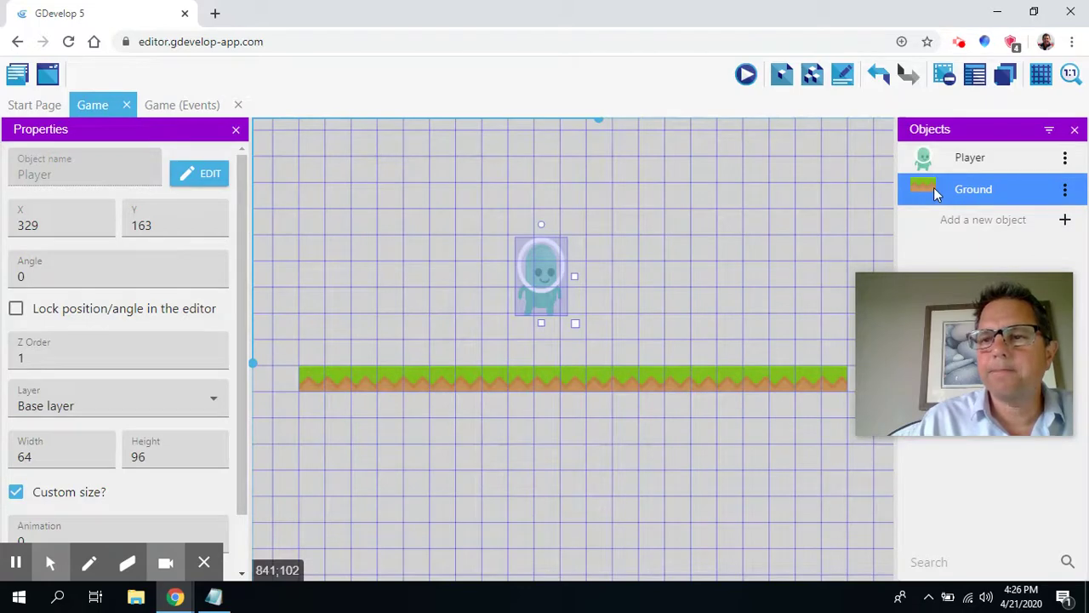
click(1062, 191)
click(982, 230)
click(730, 208)
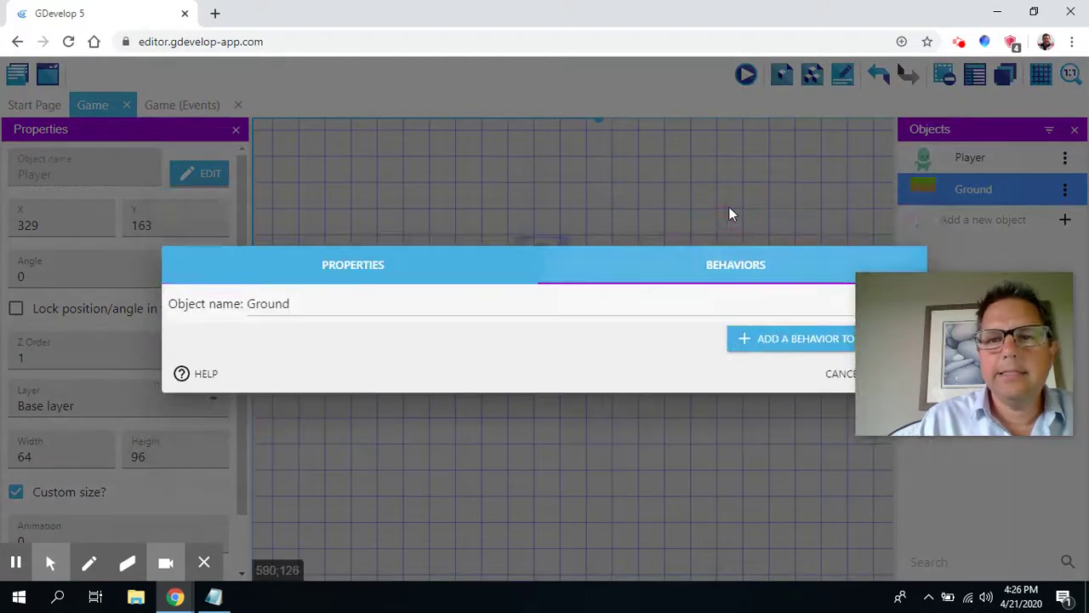
click(471, 217)
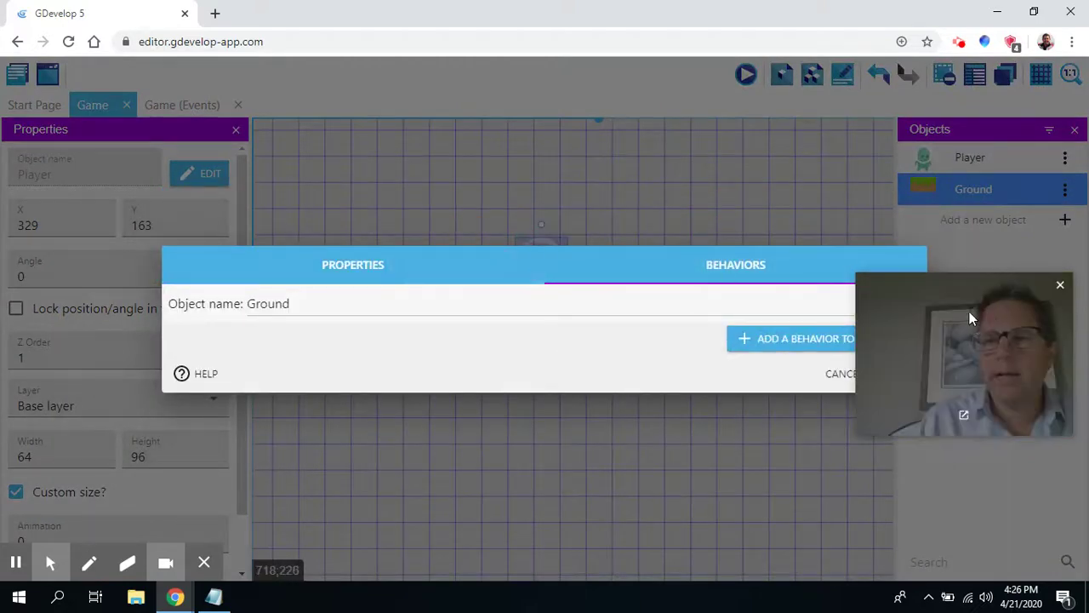
drag(920, 296, 858, 418)
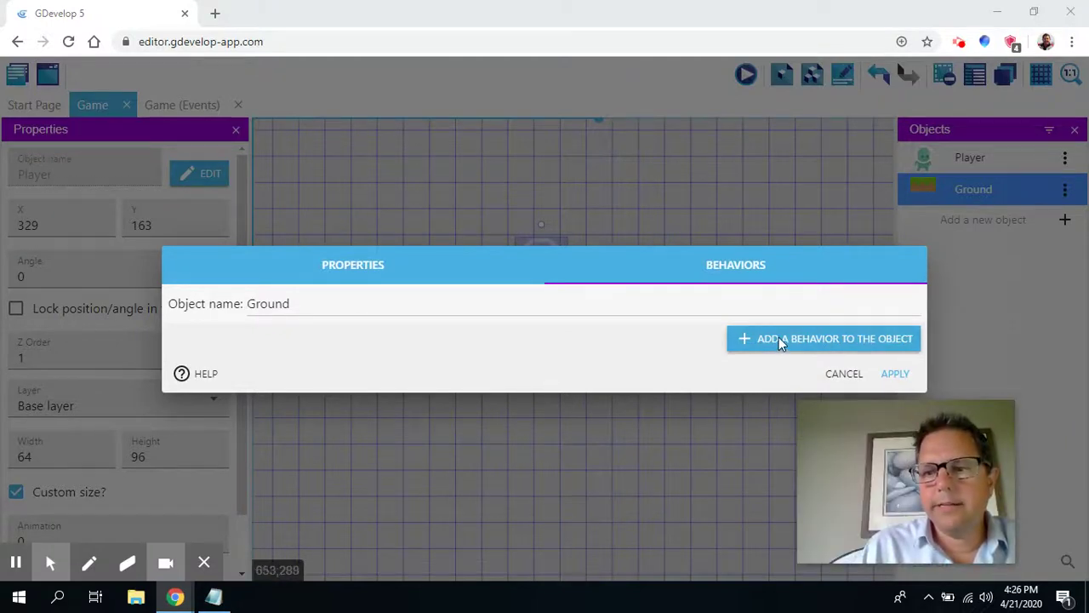
click(837, 338)
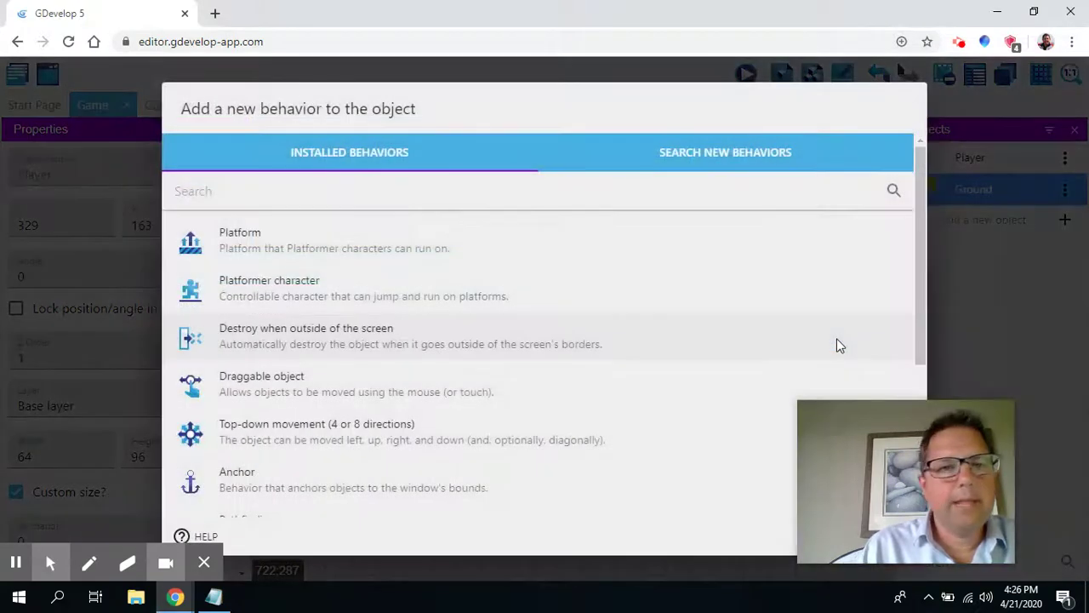
click(245, 248)
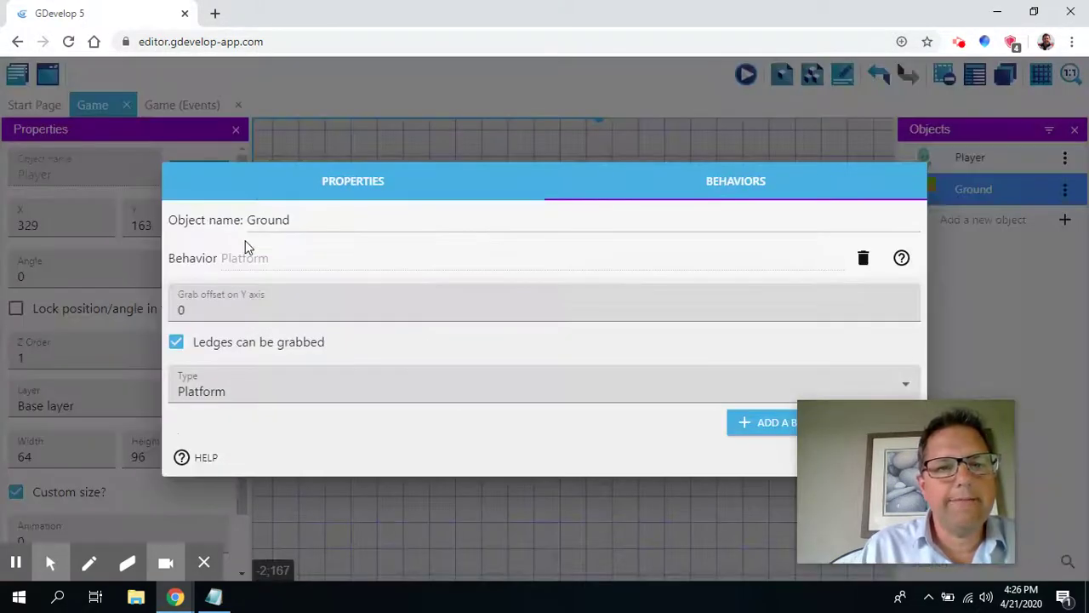
Step: Keep the Ground behavior's type as Platform after checking the available types, and apply the object's settings
click(244, 226)
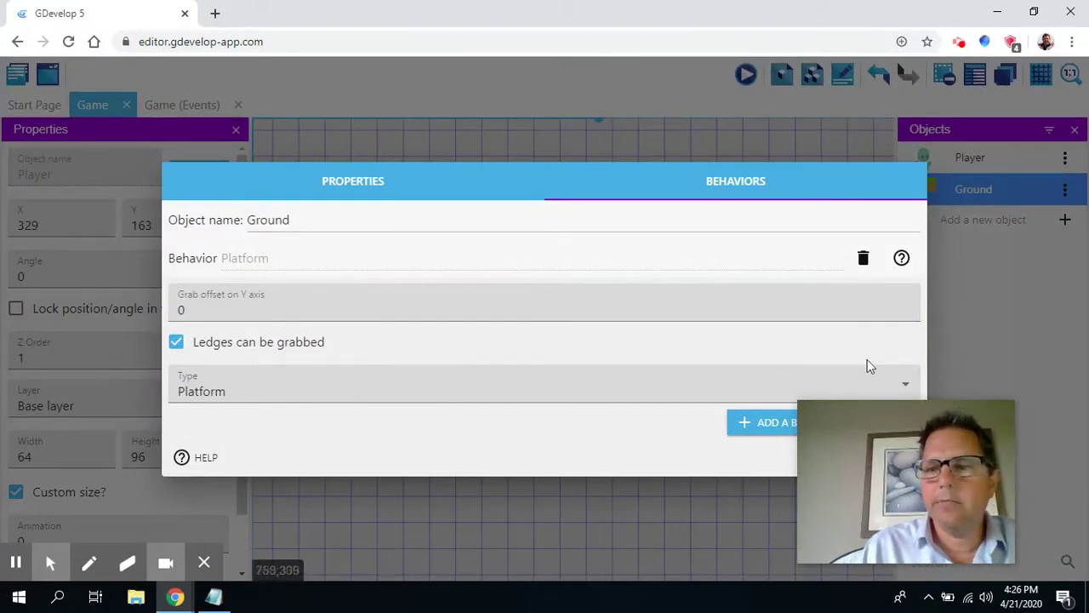
click(493, 172)
click(506, 218)
drag(847, 420, 999, 366)
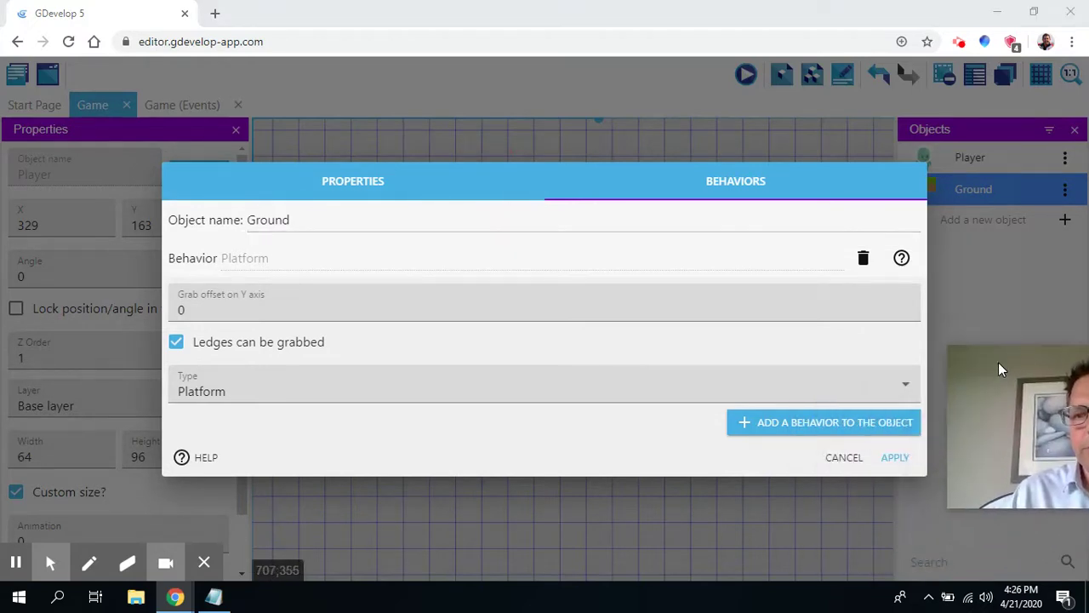
click(906, 391)
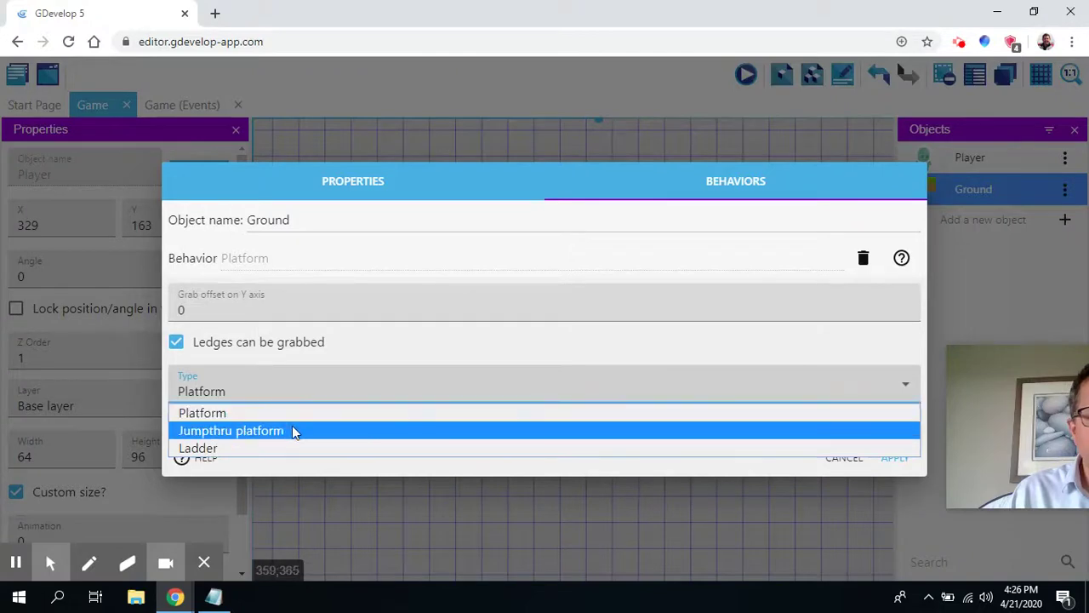
click(232, 415)
click(896, 457)
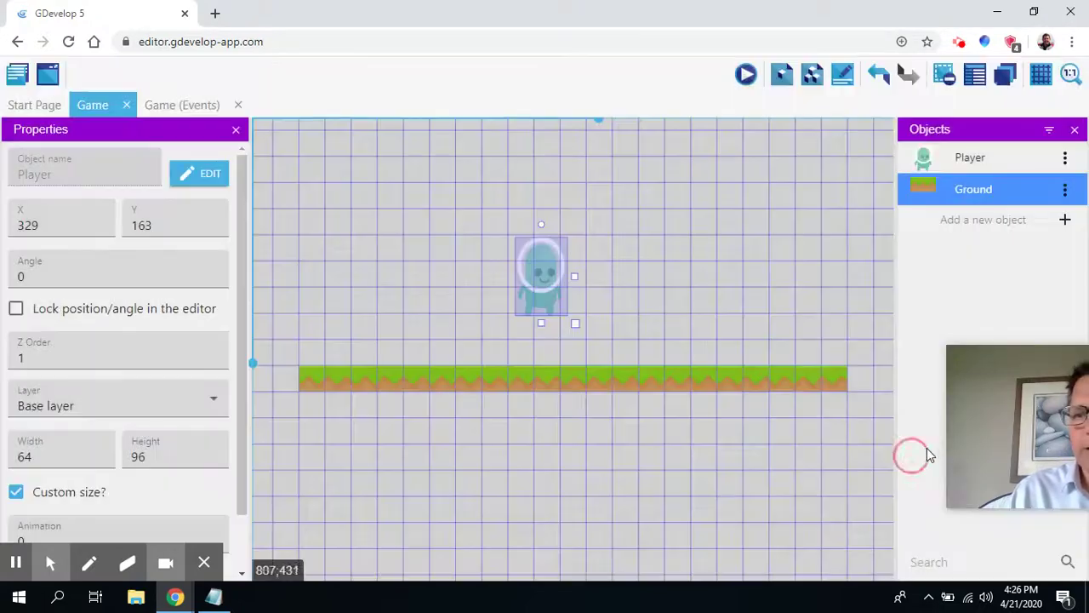
drag(1023, 370, 946, 225)
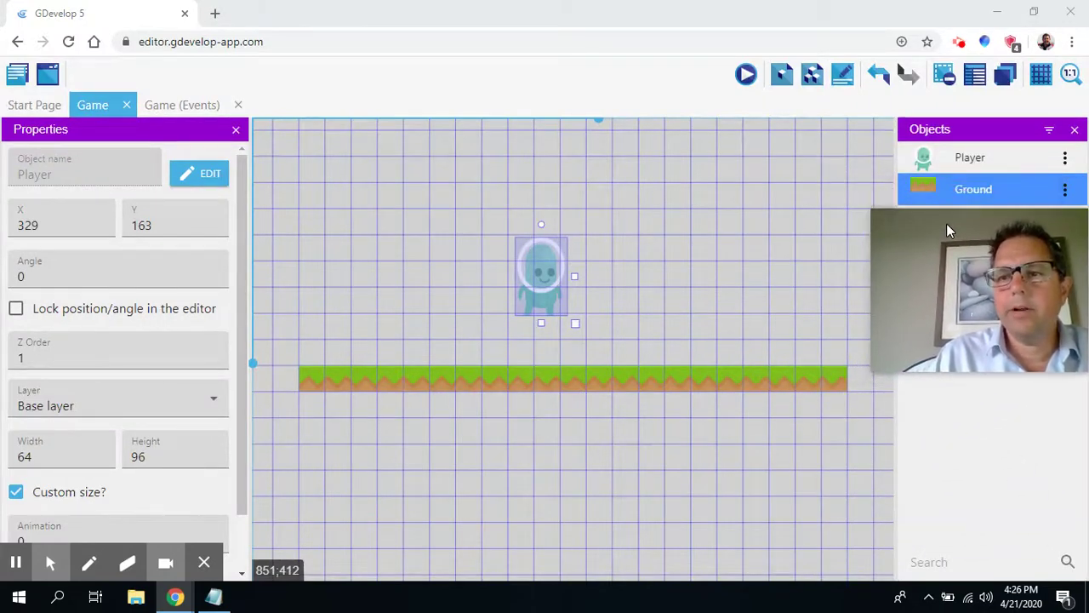
Step: Preview the game to test the Player walking both ways and jumping on the Ground platform, and close the preview
click(745, 77)
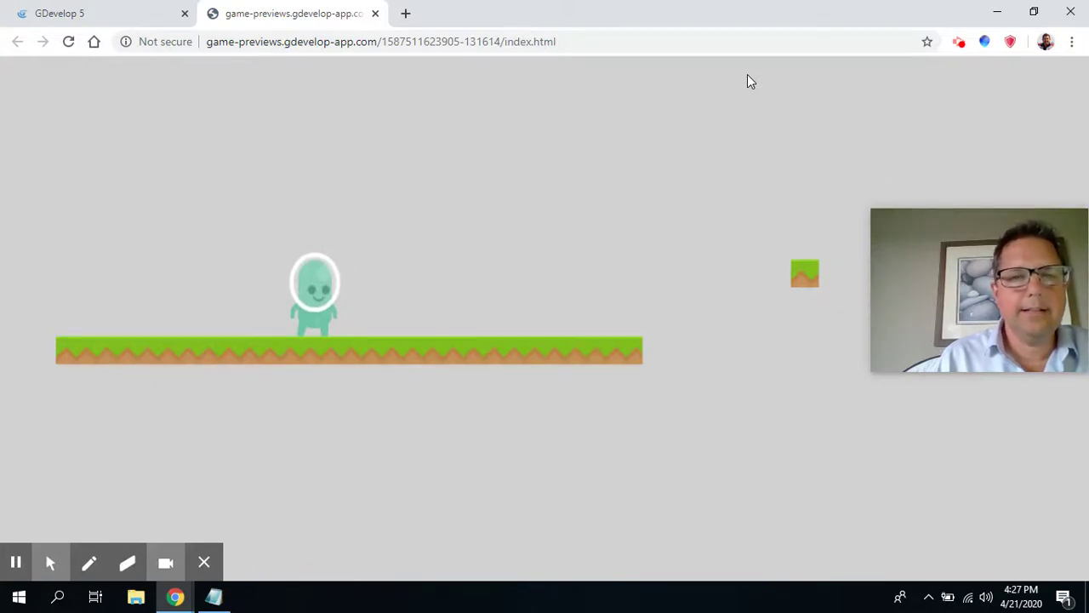
key(Left)
key(Left)
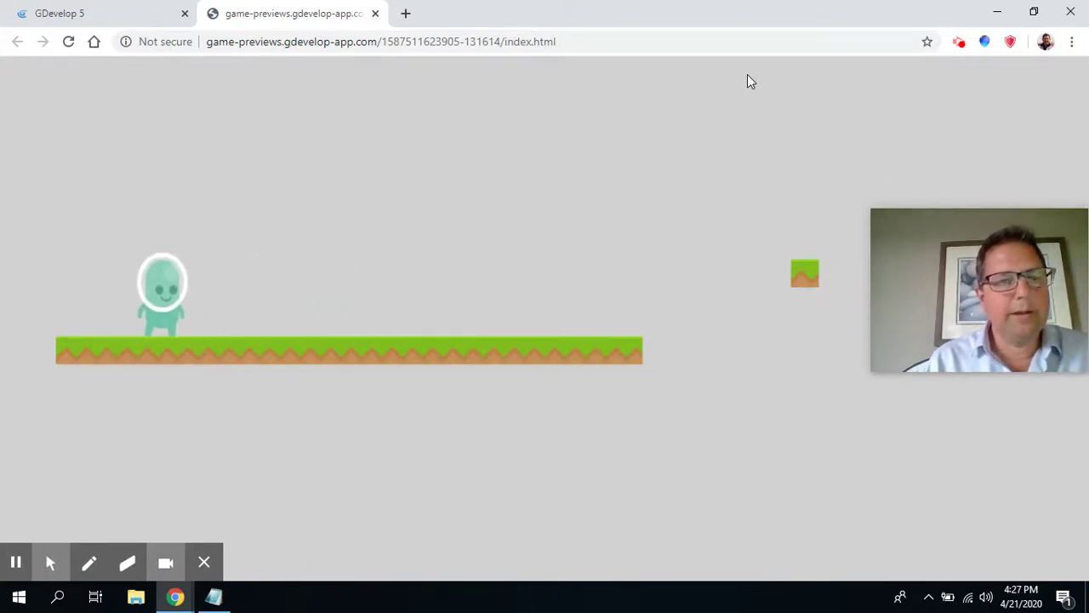
key(Right)
key(space)
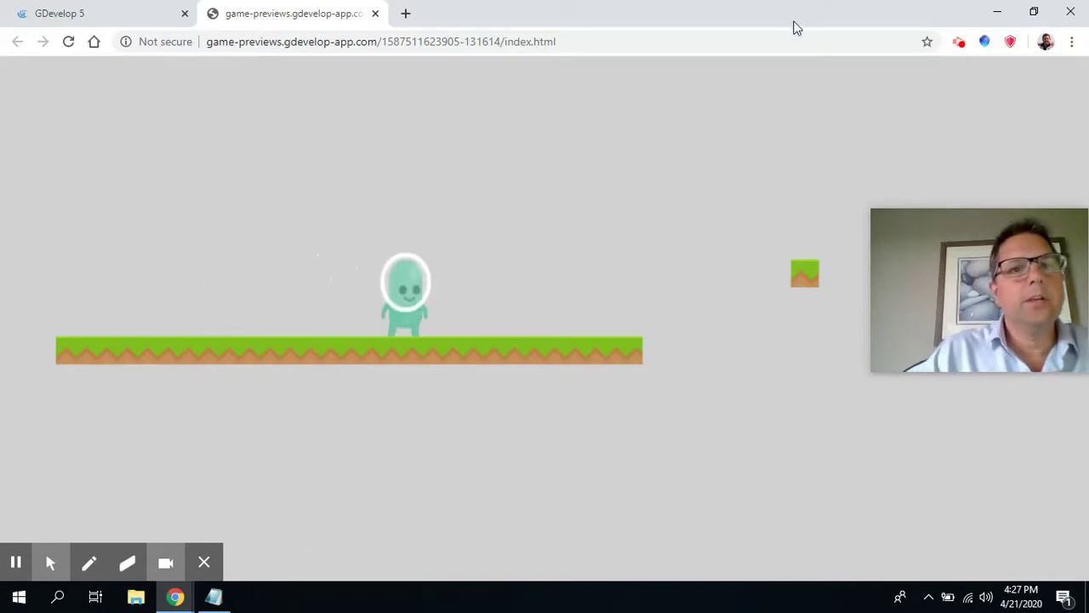
click(375, 14)
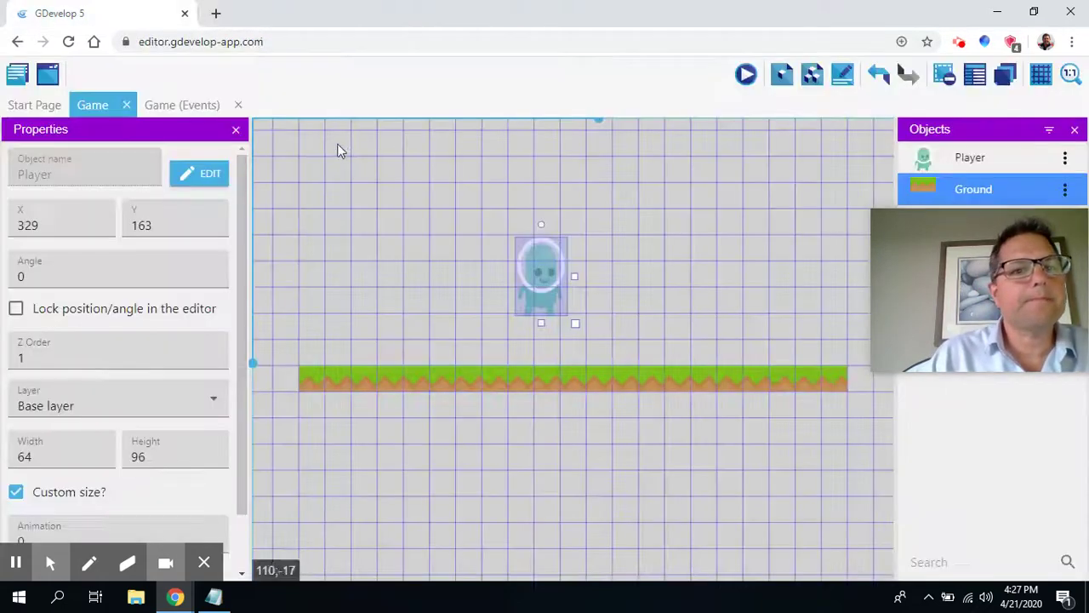